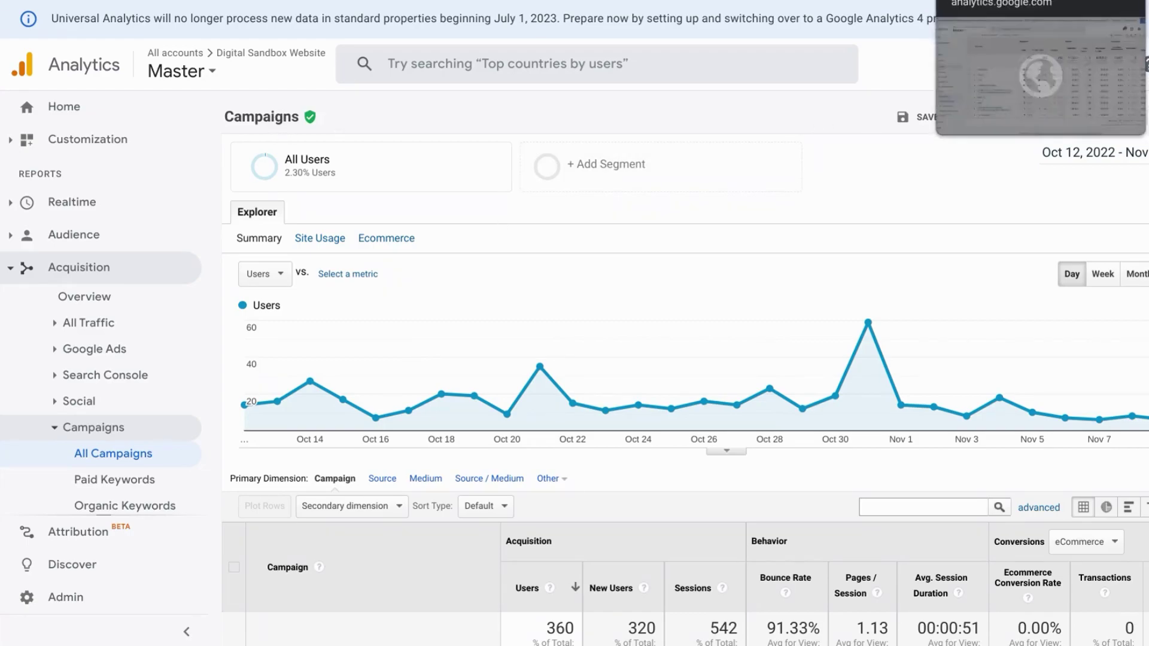
scroll(755, 246, "down", 7)
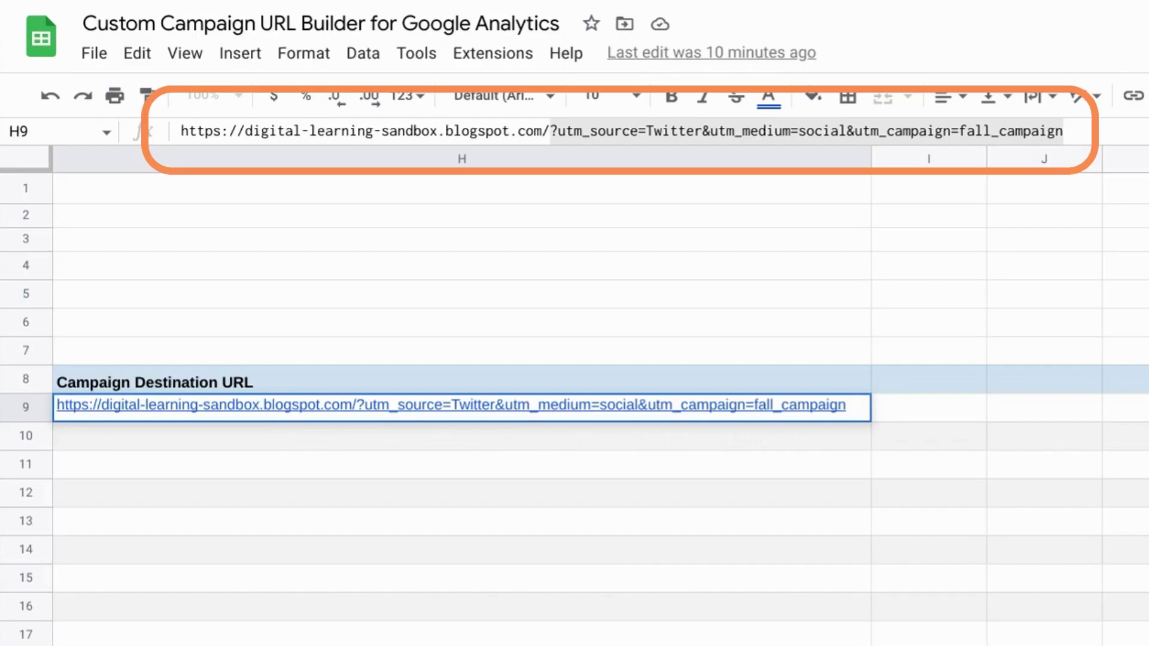
Copy the base website address from the campaign destination URL in cell H9 and highlight the UTM parameters that follow it.
left_click(548, 131)
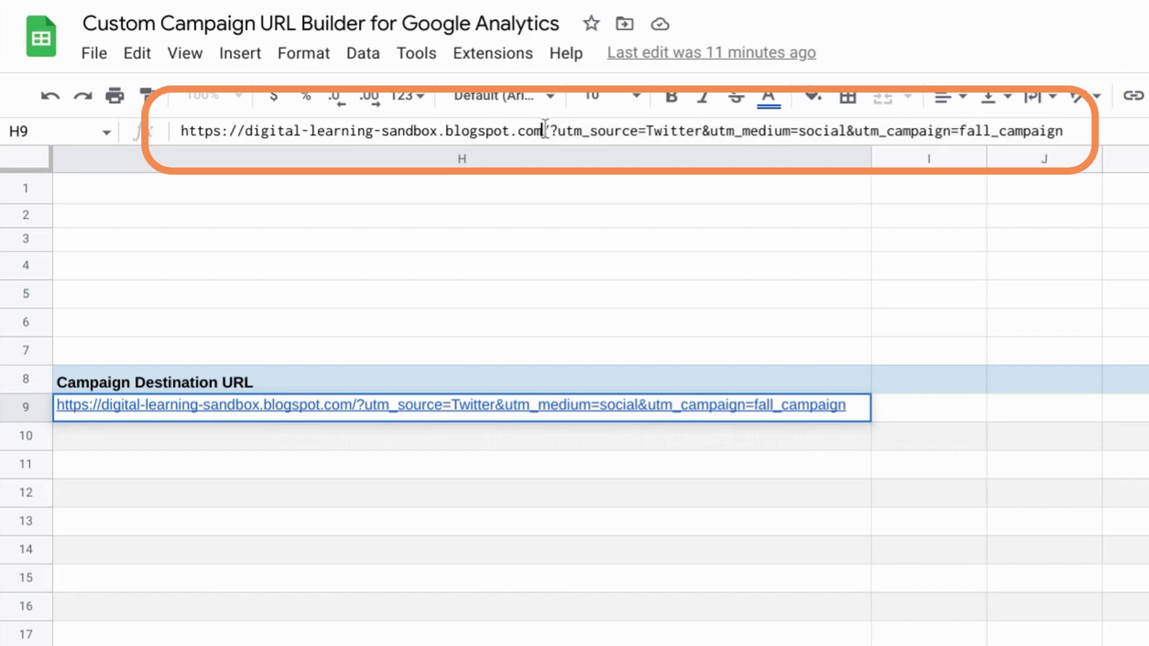
left_click_drag(548, 130, 81, 60)
key("ctrl+c")
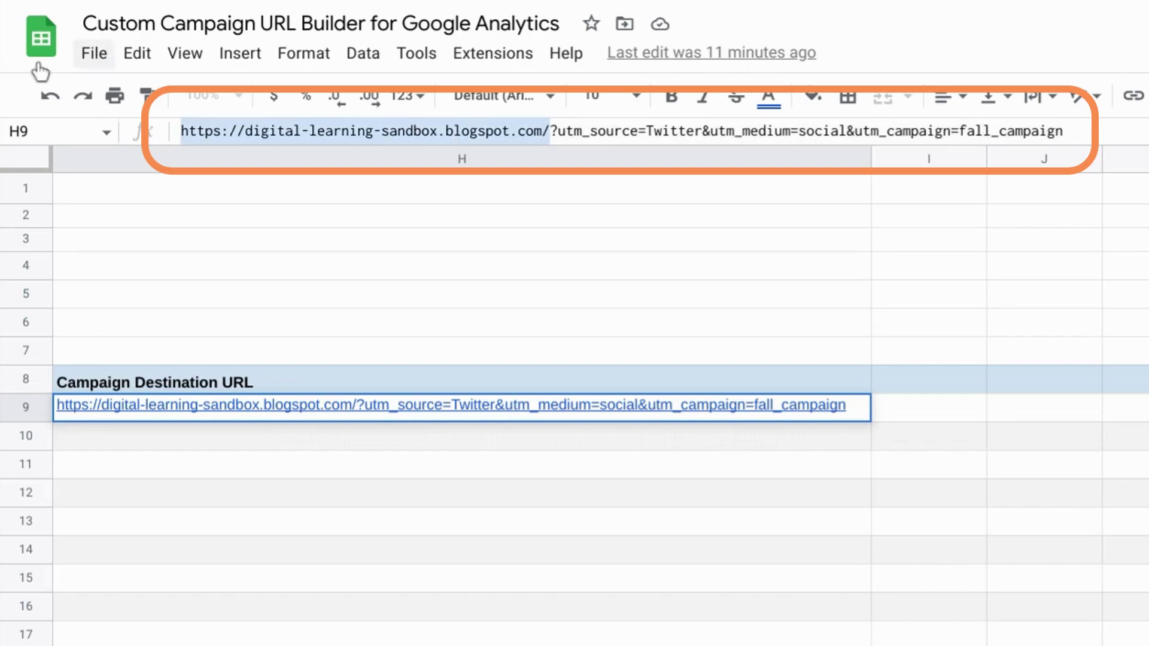
left_click(549, 130)
left_click_drag(550, 131, 1148, 206)
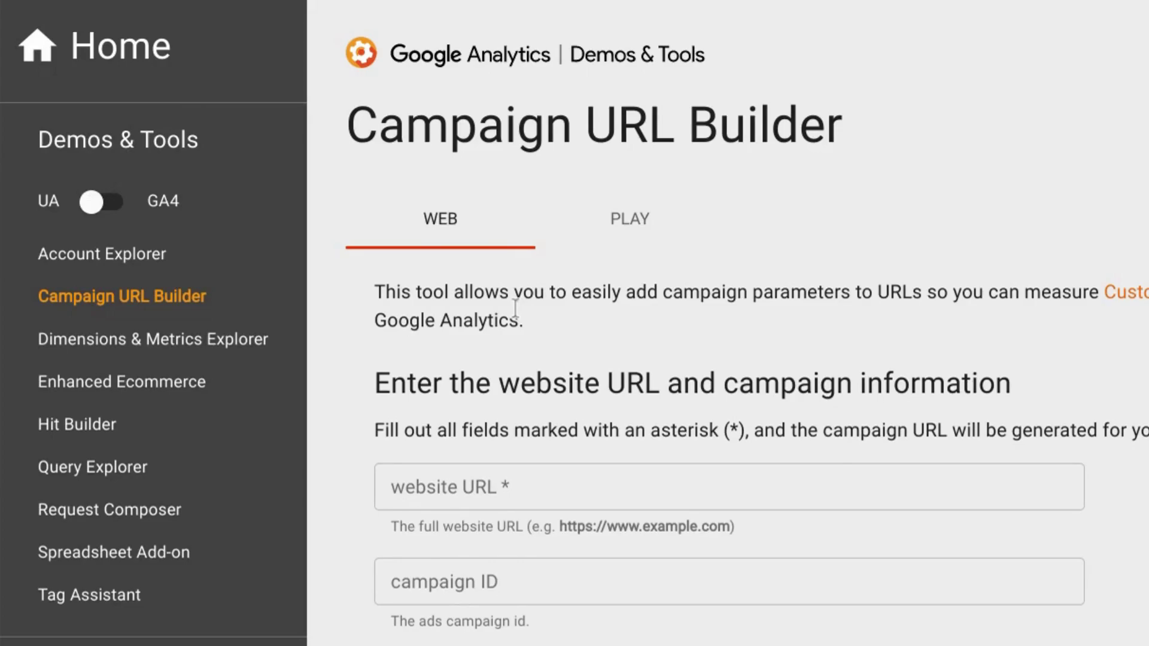
scroll(535, 383, "down", 3)
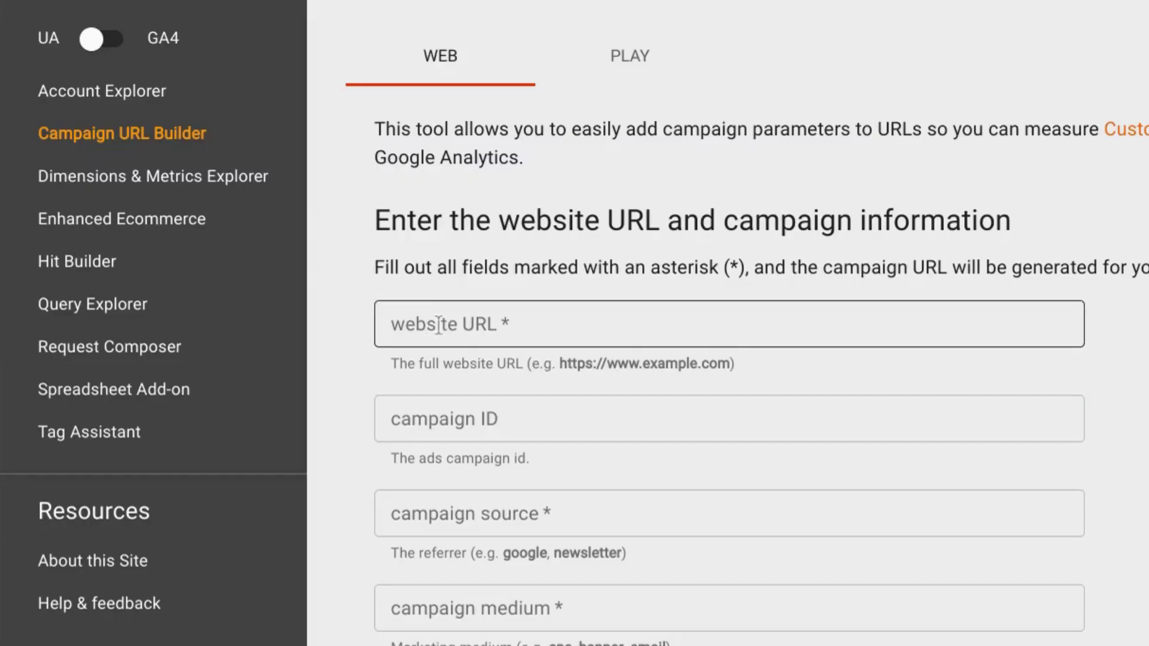
left_click(439, 325)
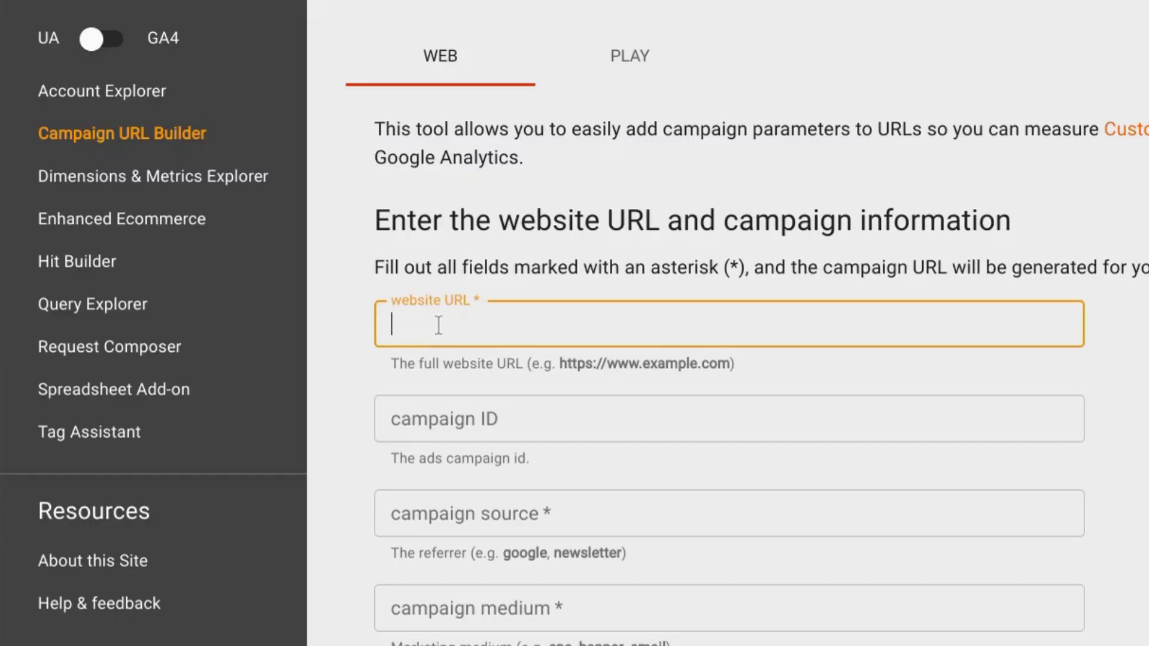
key("ctrl+v")
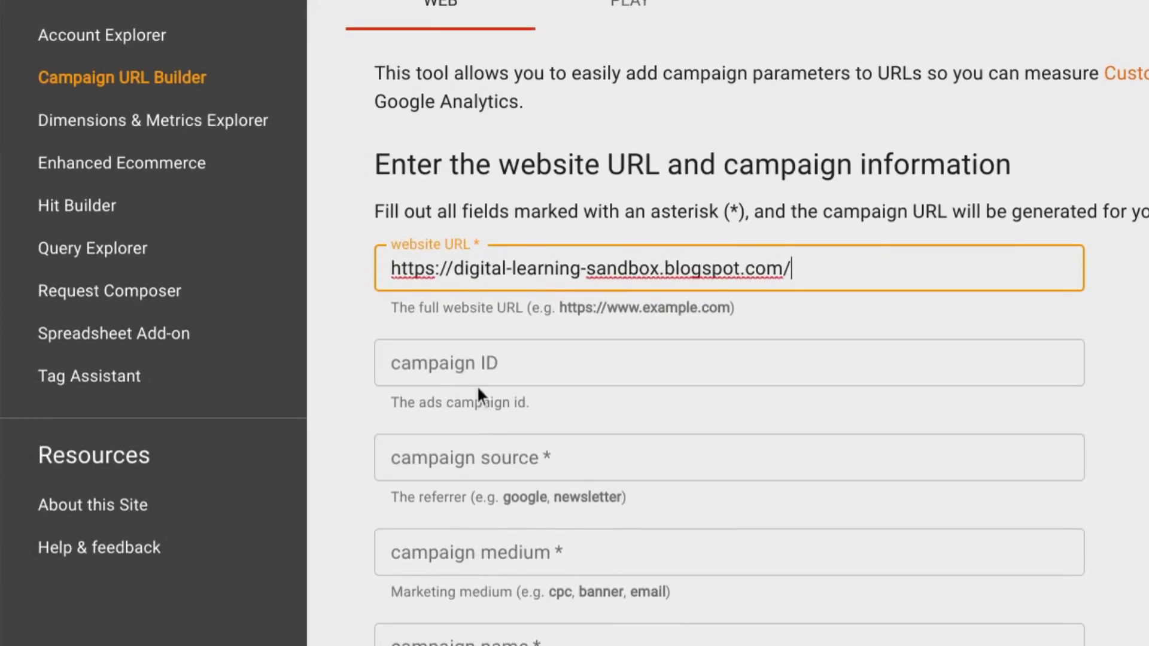
Set the campaign source to Instagram and the campaign medium to social.
left_click(476, 467)
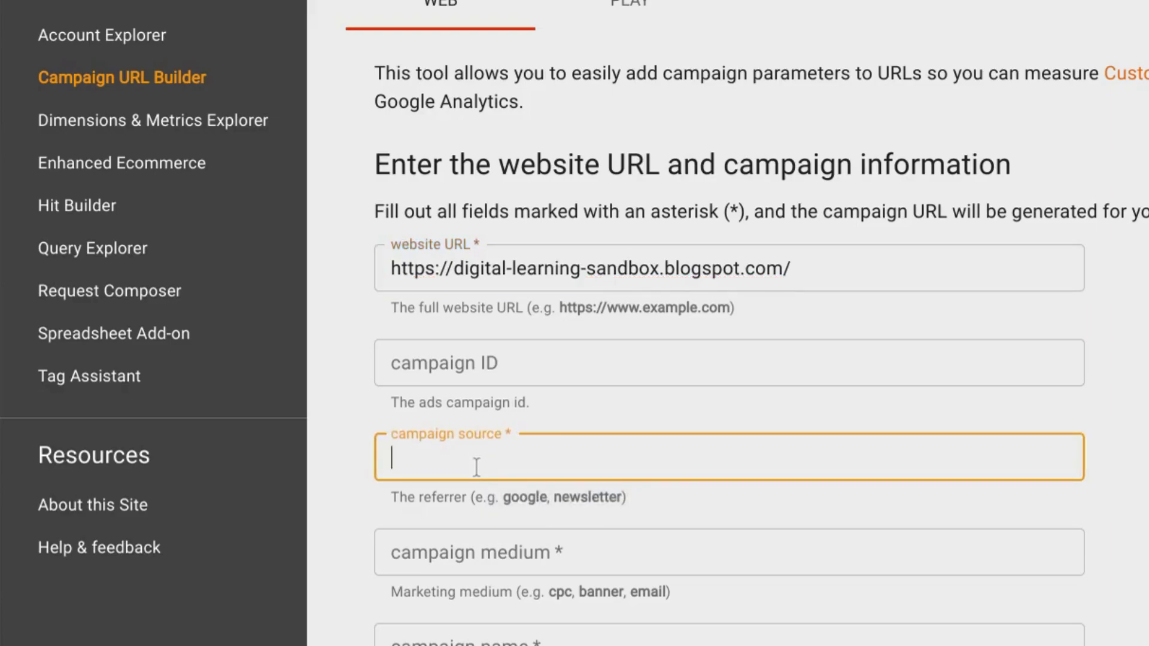
type("Instagram")
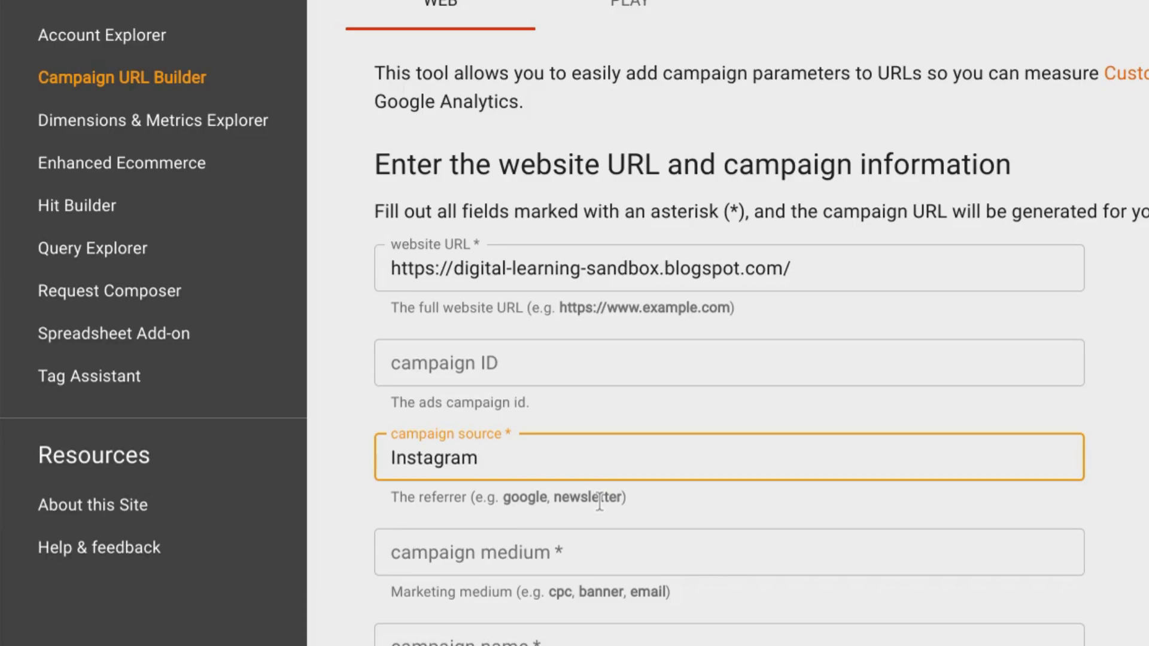
scroll(486, 536, "down", 1)
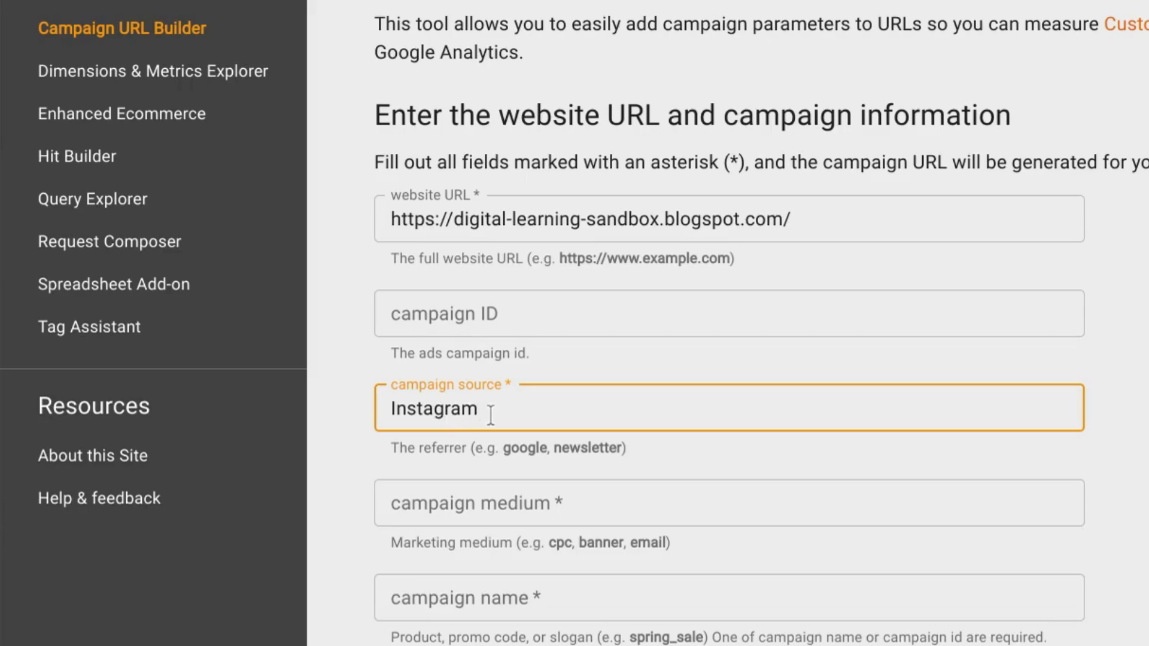
left_click(511, 512)
type("social")
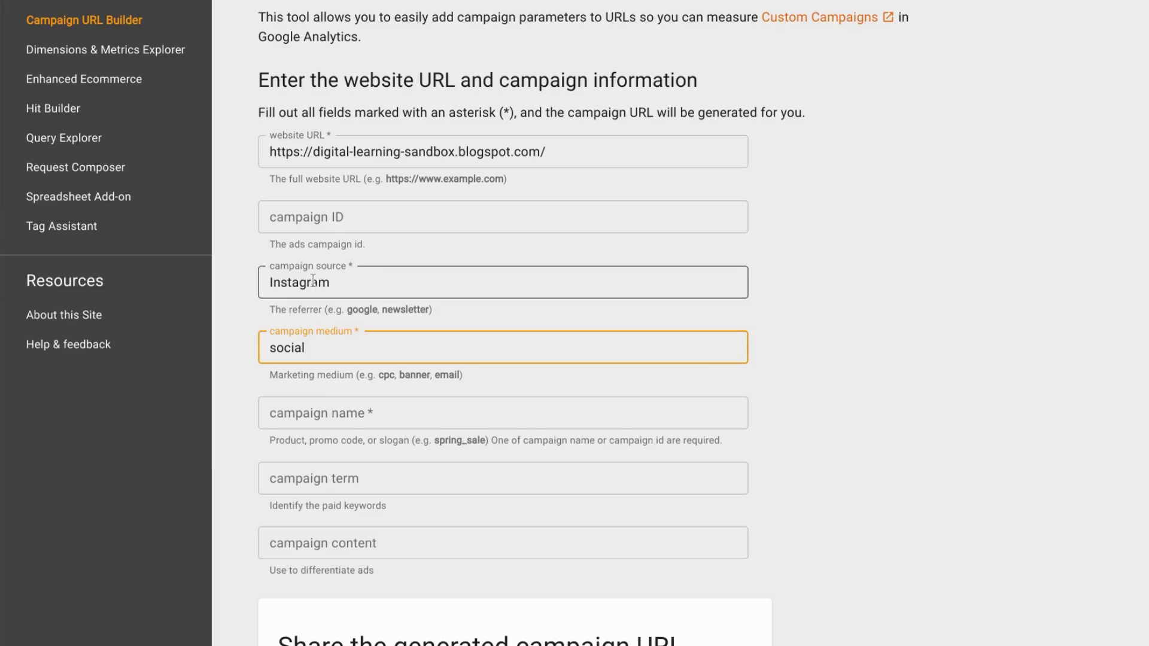
Review the example mediums, switch to Analytics Help and examine the medium values for Social, Email, Affiliates, Referral and Paid Search in the default channel definitions.
left_click(378, 378)
left_click_drag(378, 377, 461, 376)
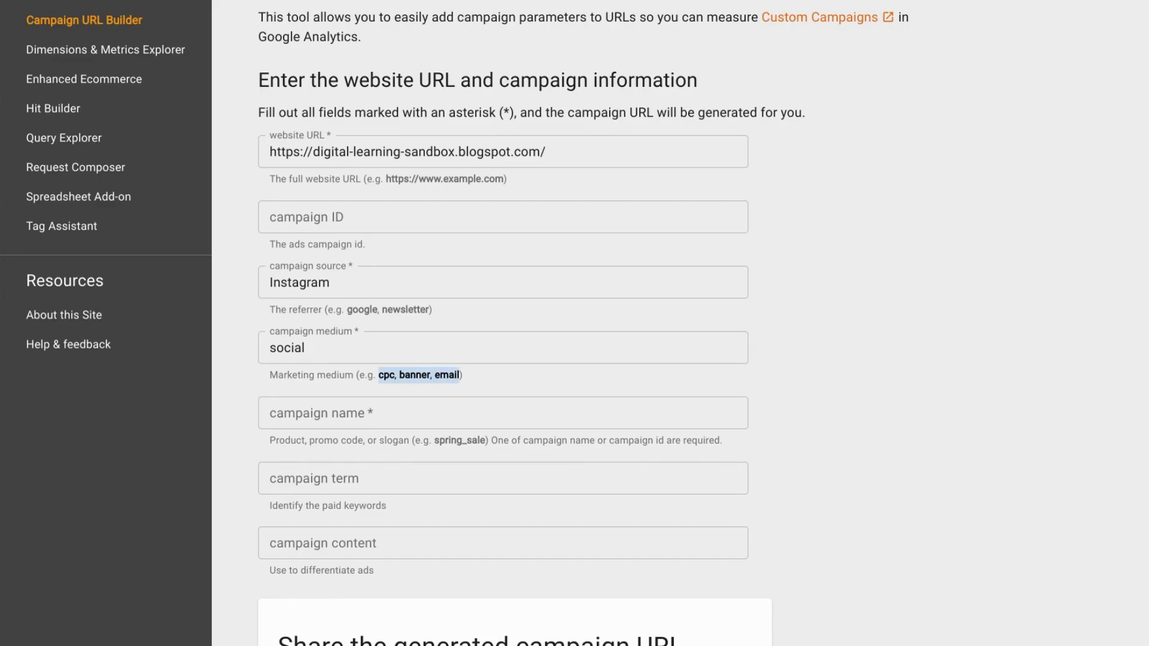
key("ctrl+Tab")
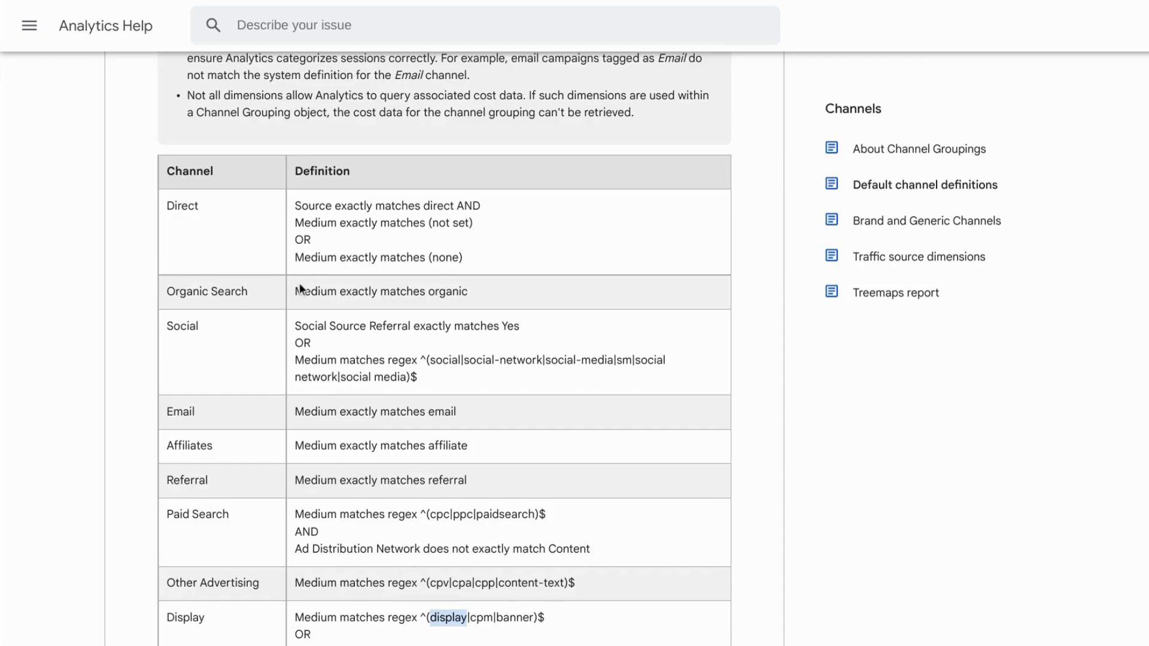
scroll(301, 286, "down", 2)
scroll(299, 282, "down", 2)
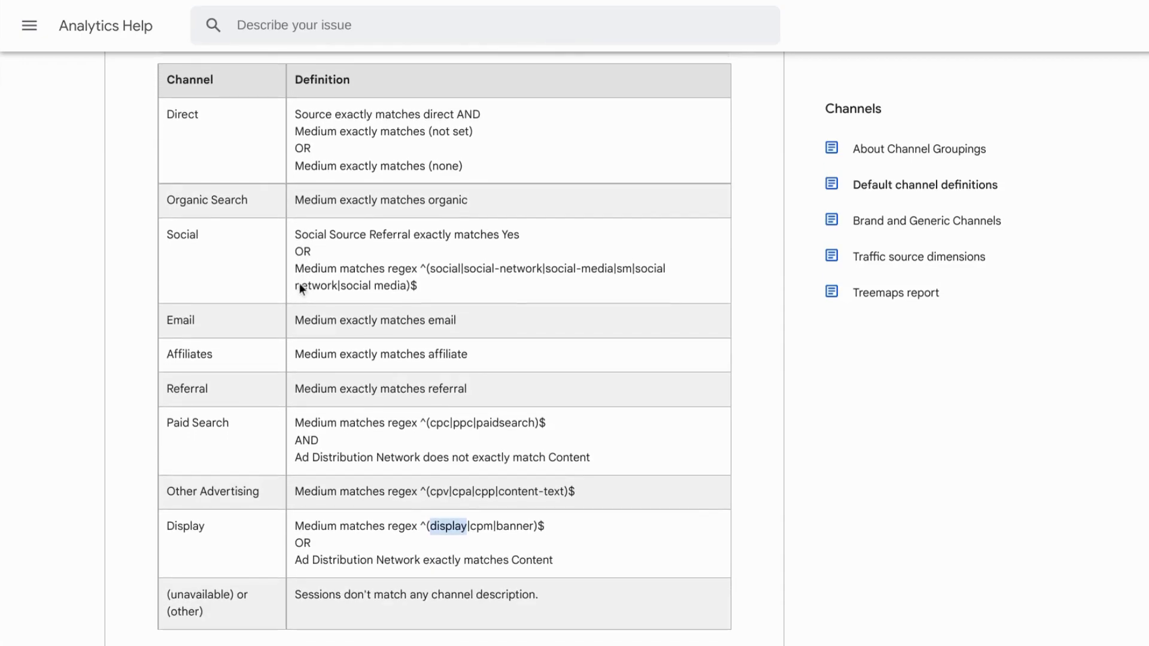
double_click(448, 269)
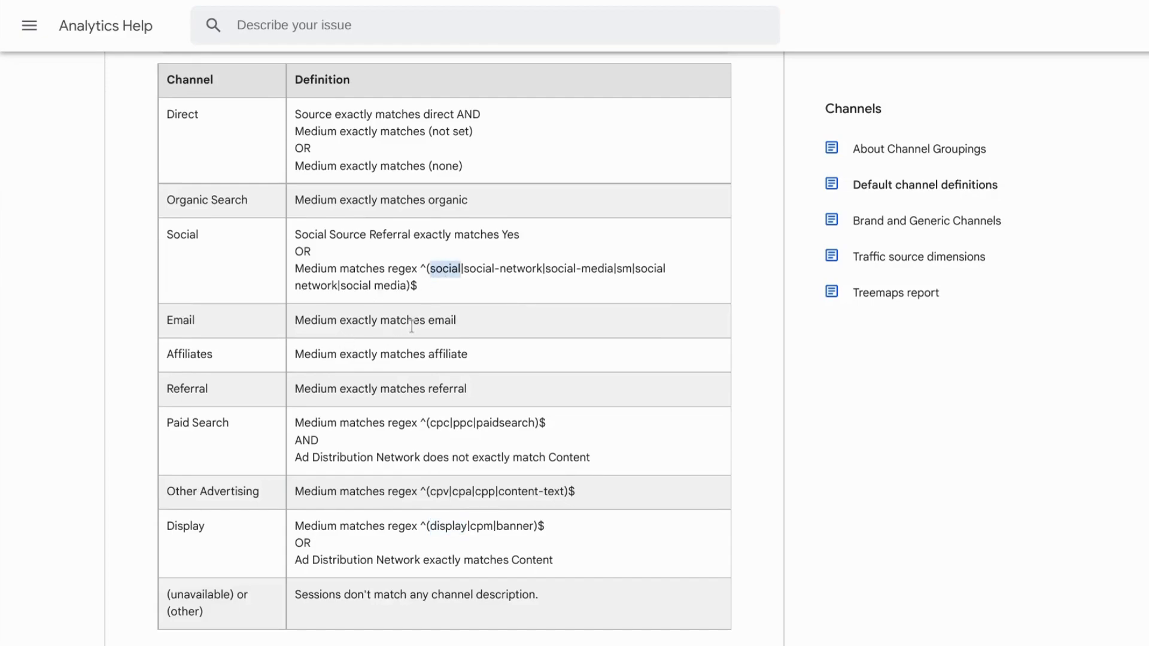
double_click(431, 322)
double_click(449, 356)
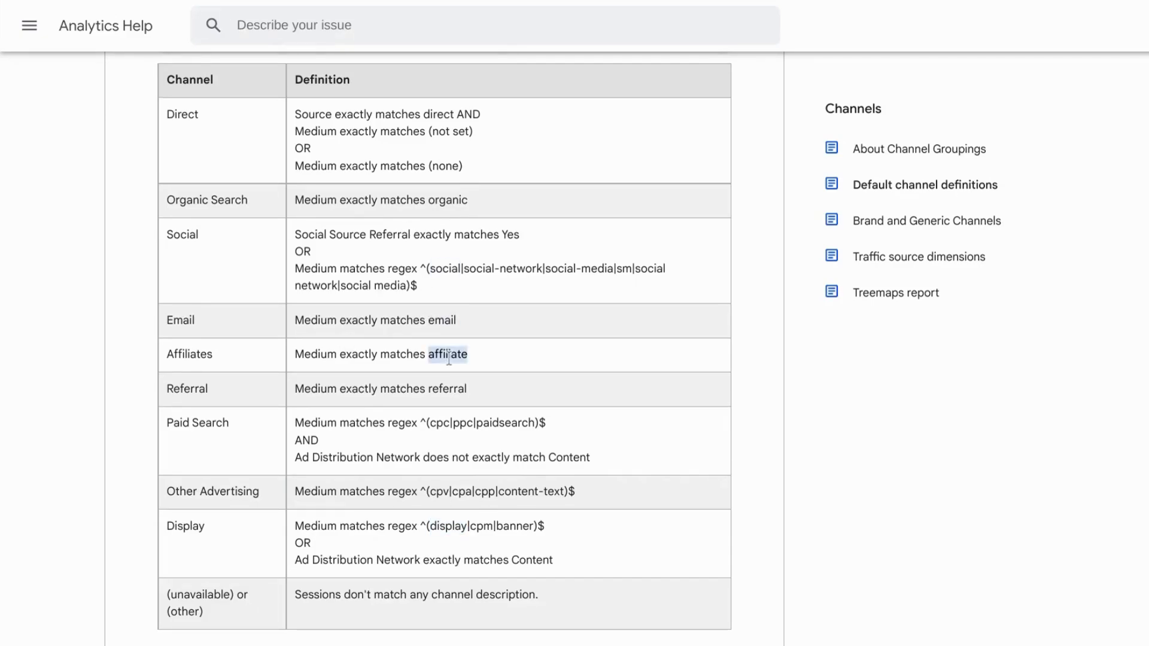
double_click(450, 391)
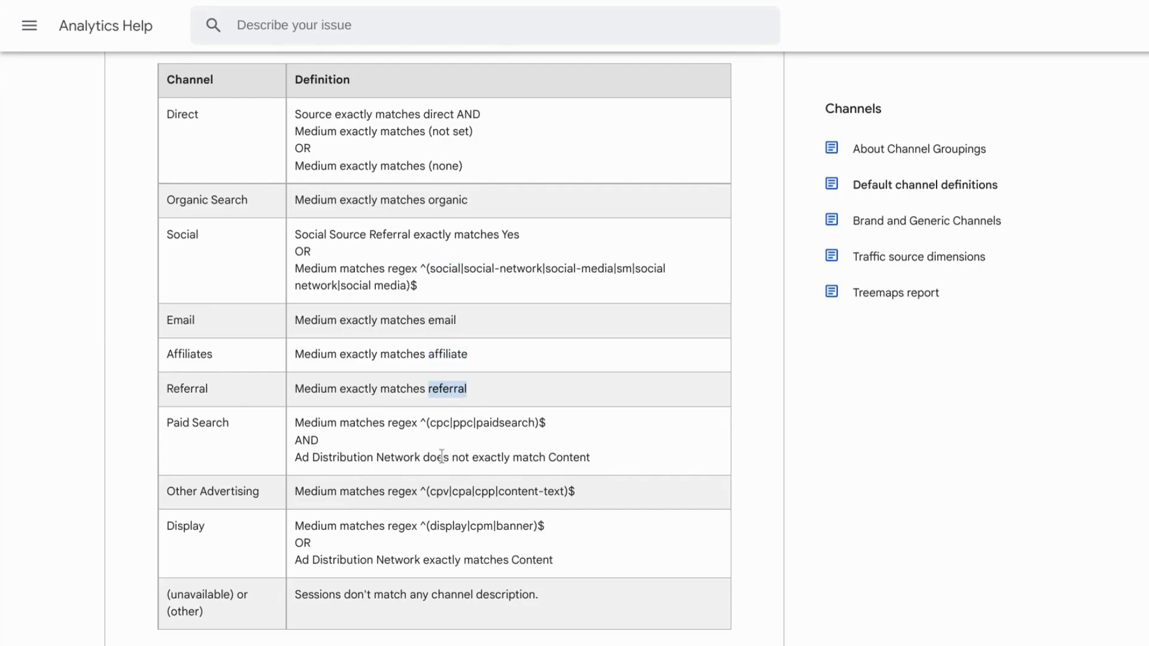
left_click_drag(428, 423, 535, 423)
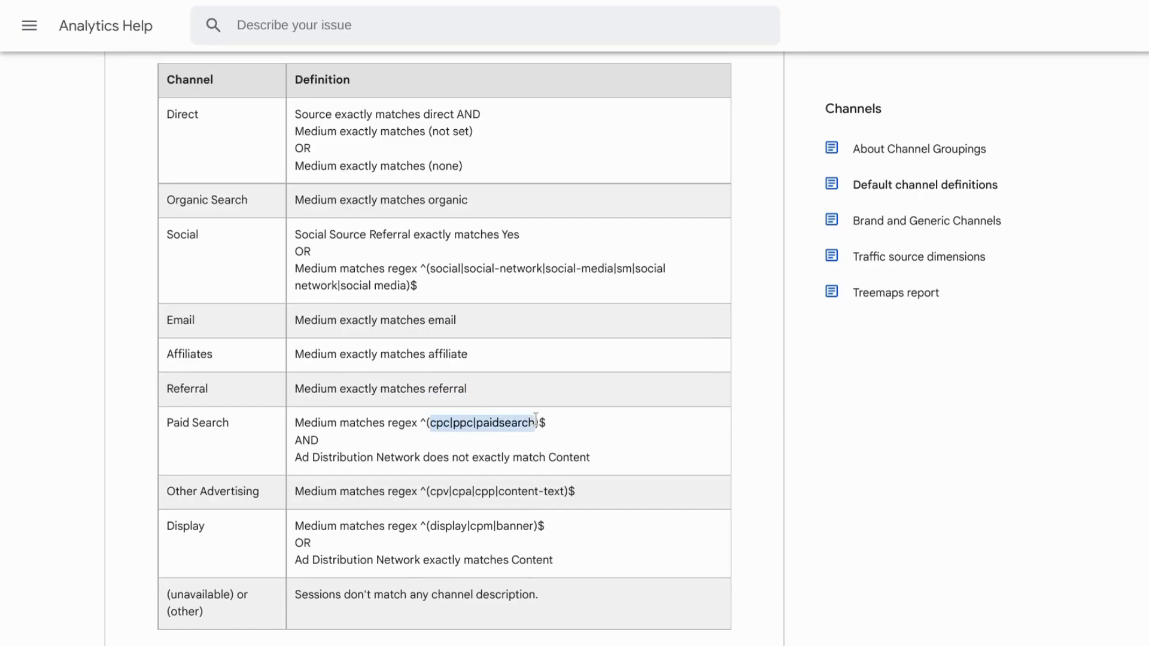
scroll(458, 529, "down", 2)
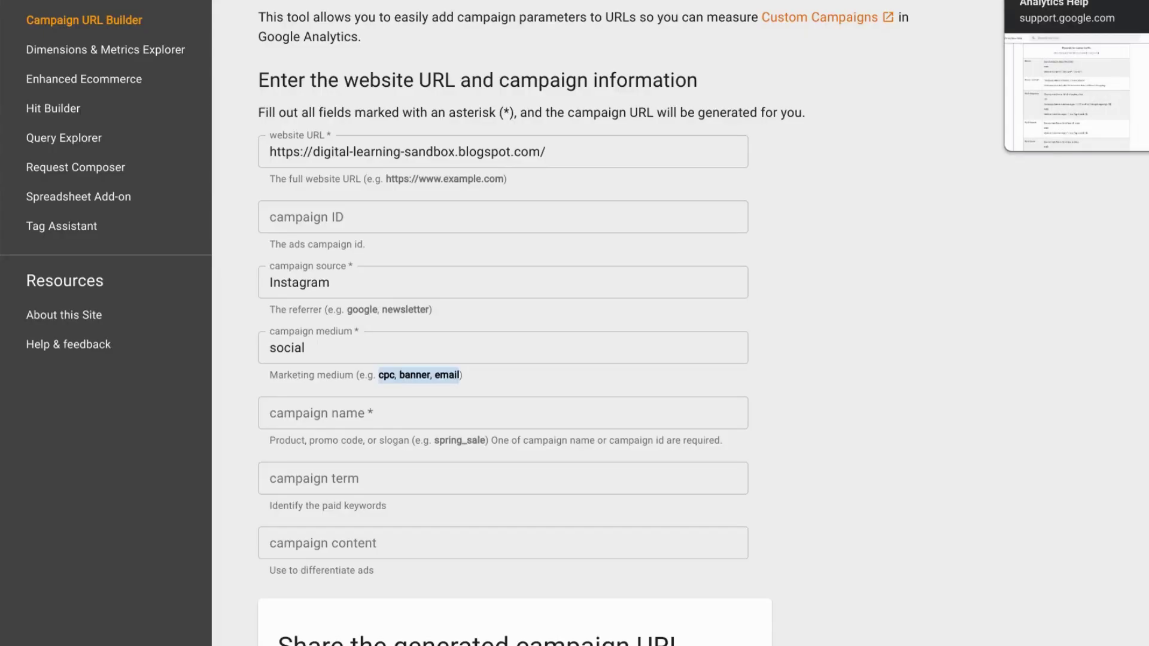
Open the Analytics Help page on channels for manual traffic and skim its whole channel table.
left_click(1071, 1)
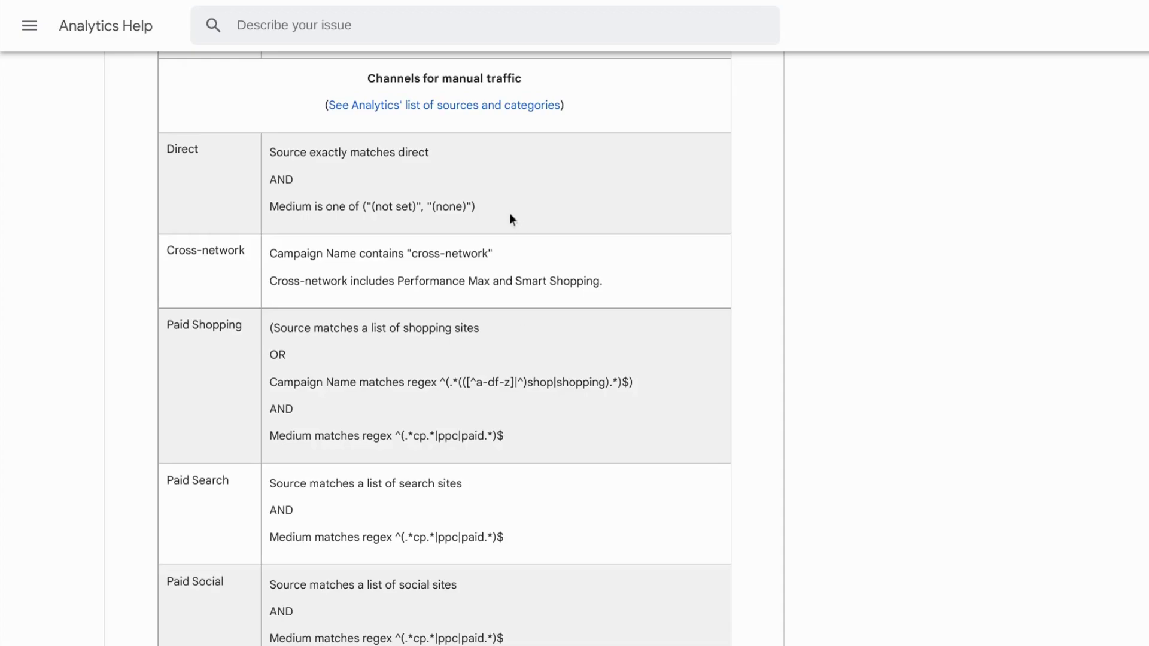
scroll(511, 218, "down", 1)
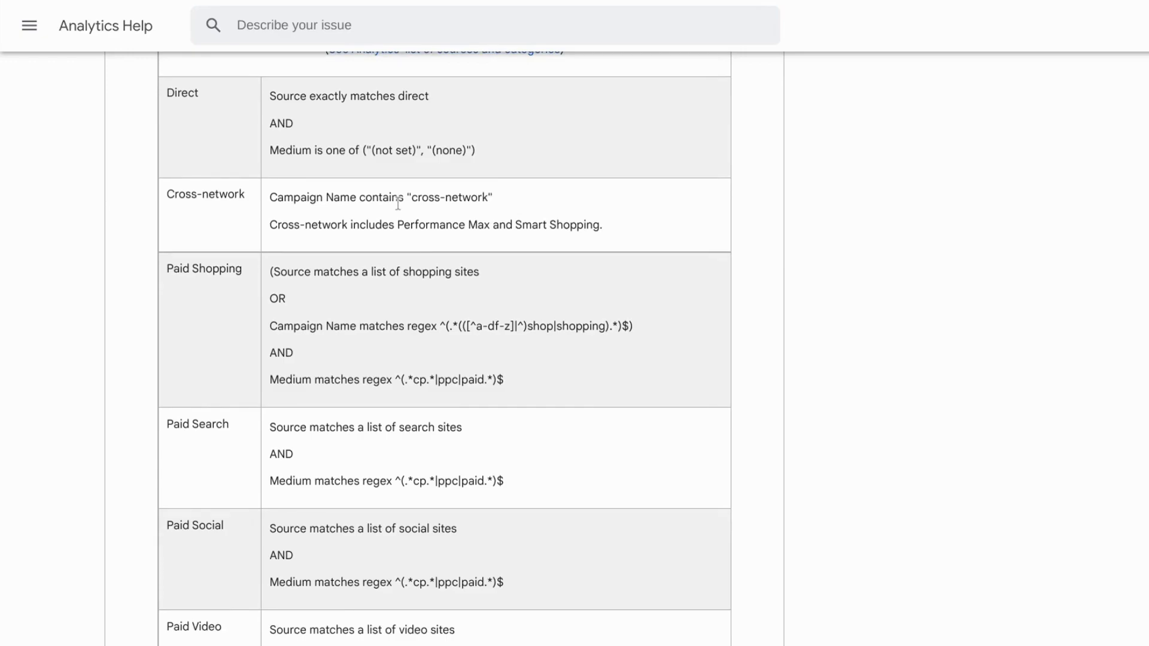
scroll(306, 249, "down", 2)
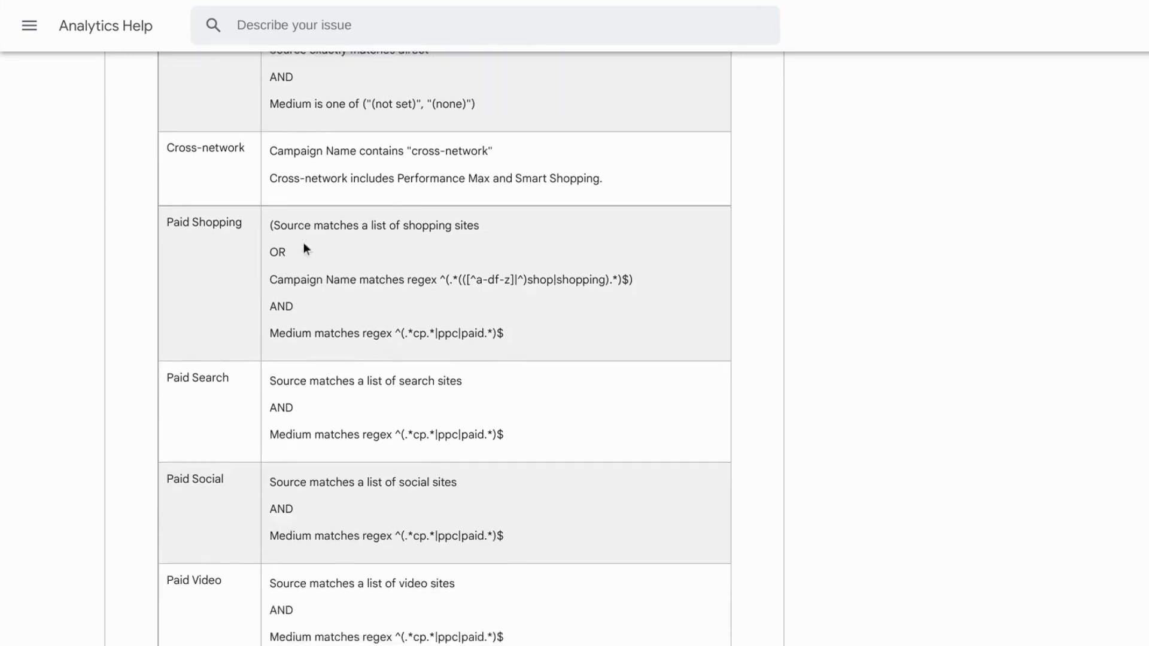
scroll(305, 249, "down", 8)
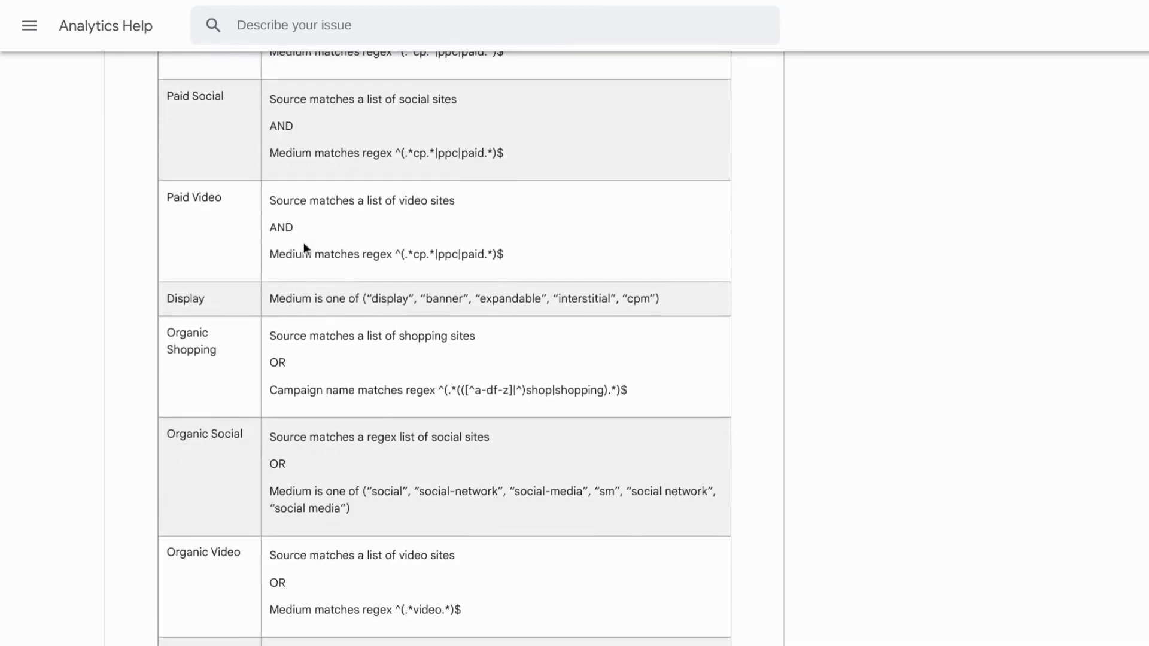
scroll(303, 244, "down", 6)
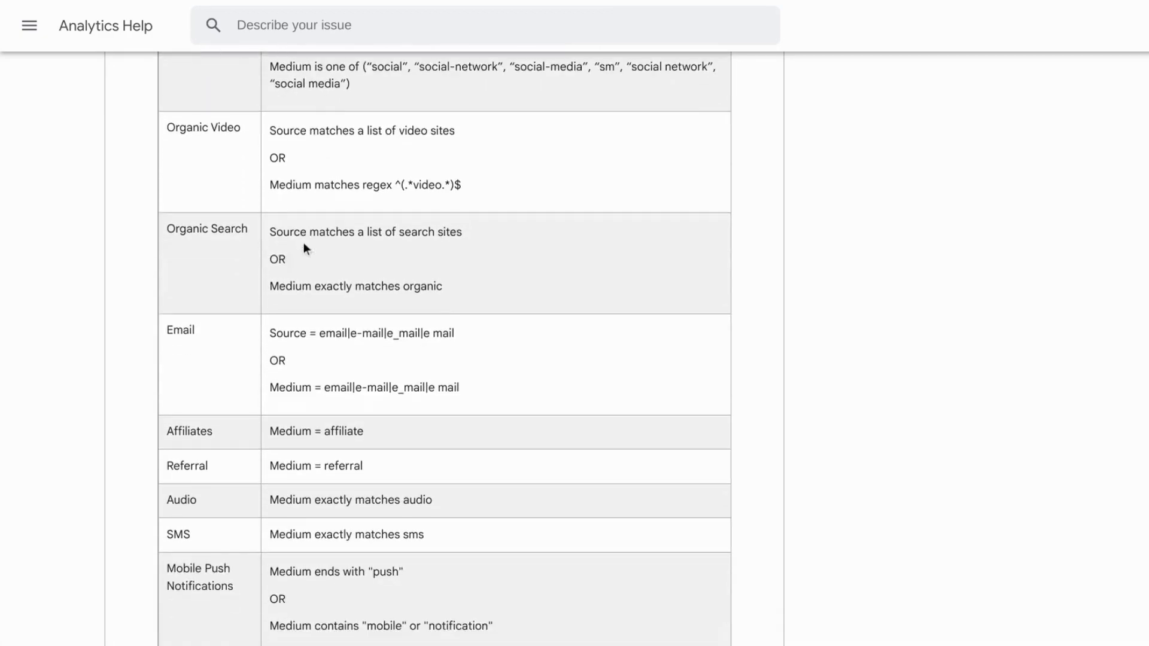
scroll(303, 242, "up", 10)
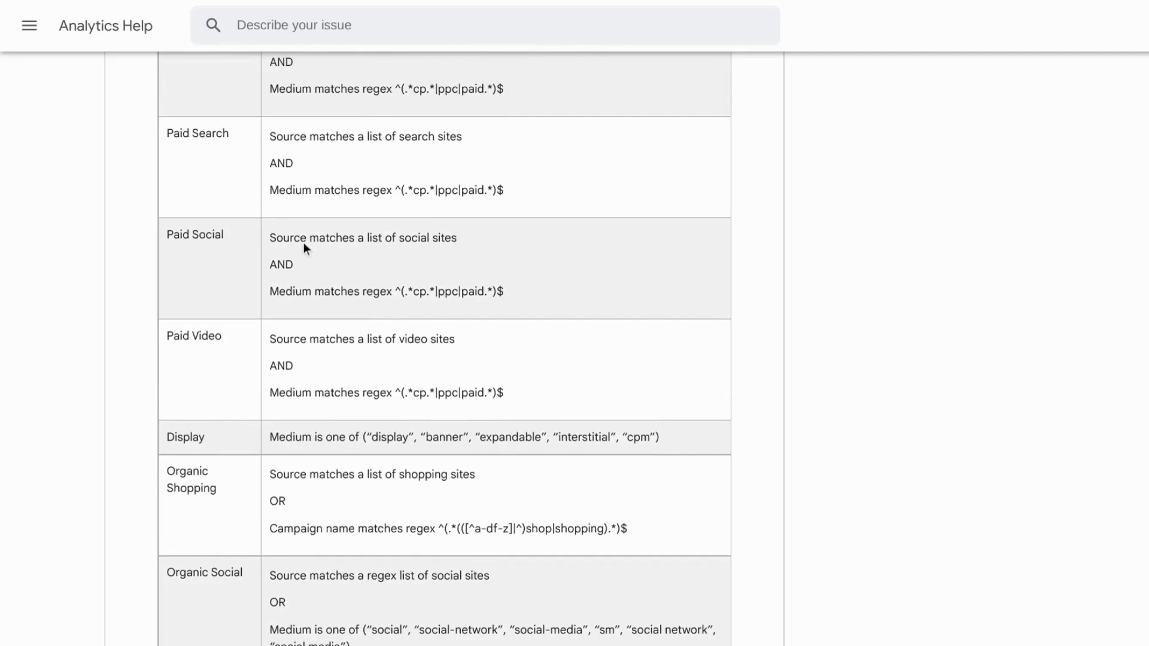
scroll(303, 242, "up", 3)
scroll(303, 242, "up", 1)
scroll(410, 203, "up", 1)
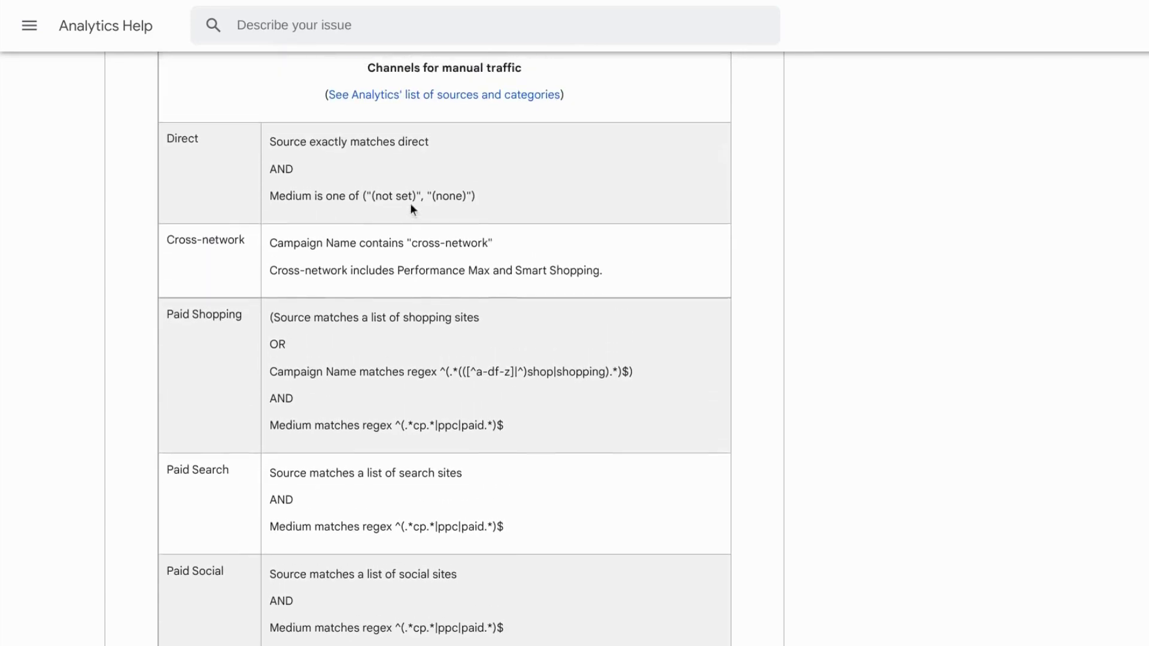
Examine the medium rules of the paid channels and Display, highlighting the display and banner values.
scroll(502, 329, "down", 2)
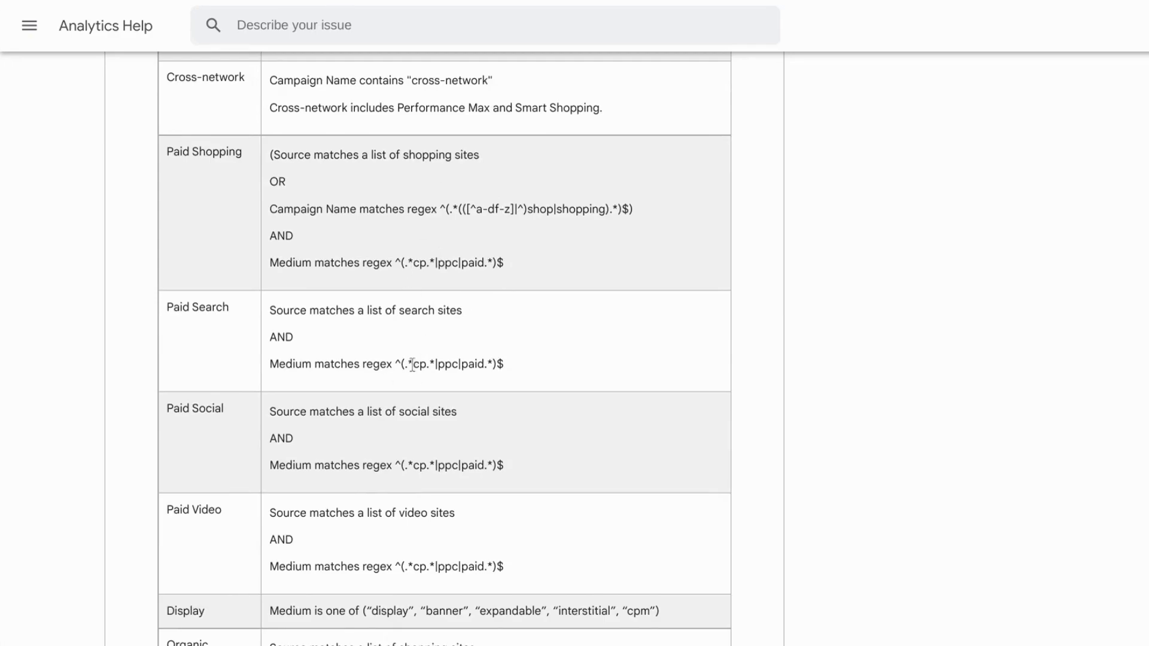
mouse_move(413, 365)
left_mouse_down()
mouse_move(449, 366)
mouse_move(427, 370)
left_mouse_up()
left_click(443, 367)
scroll(358, 442, "down", 2)
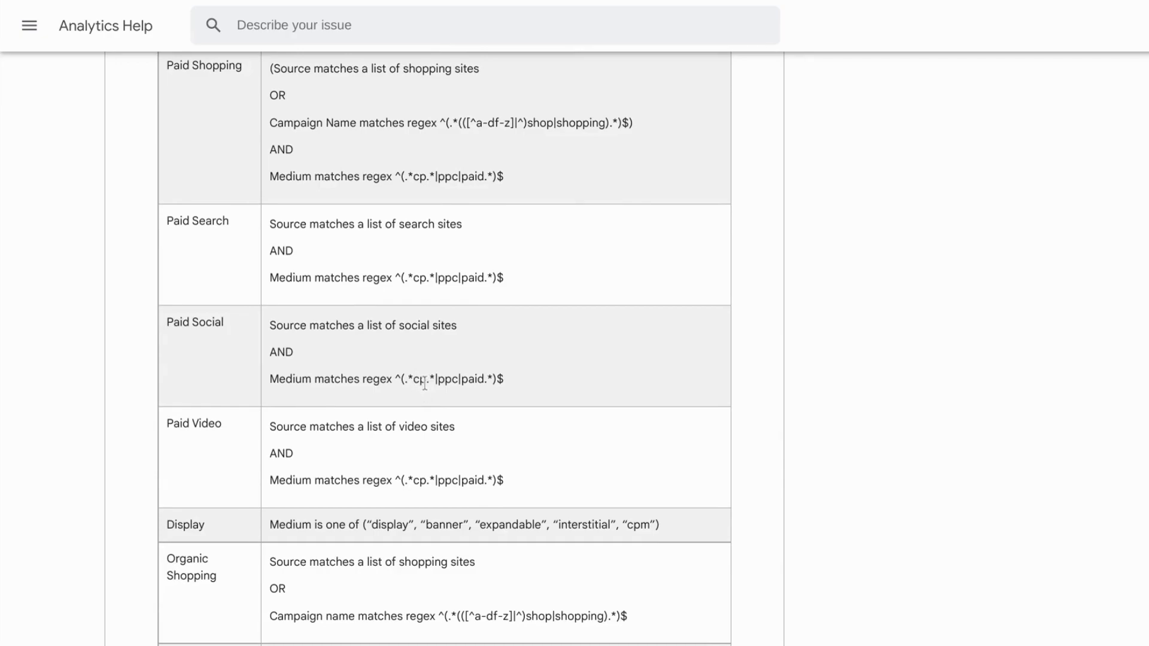
scroll(430, 451, "down", 4)
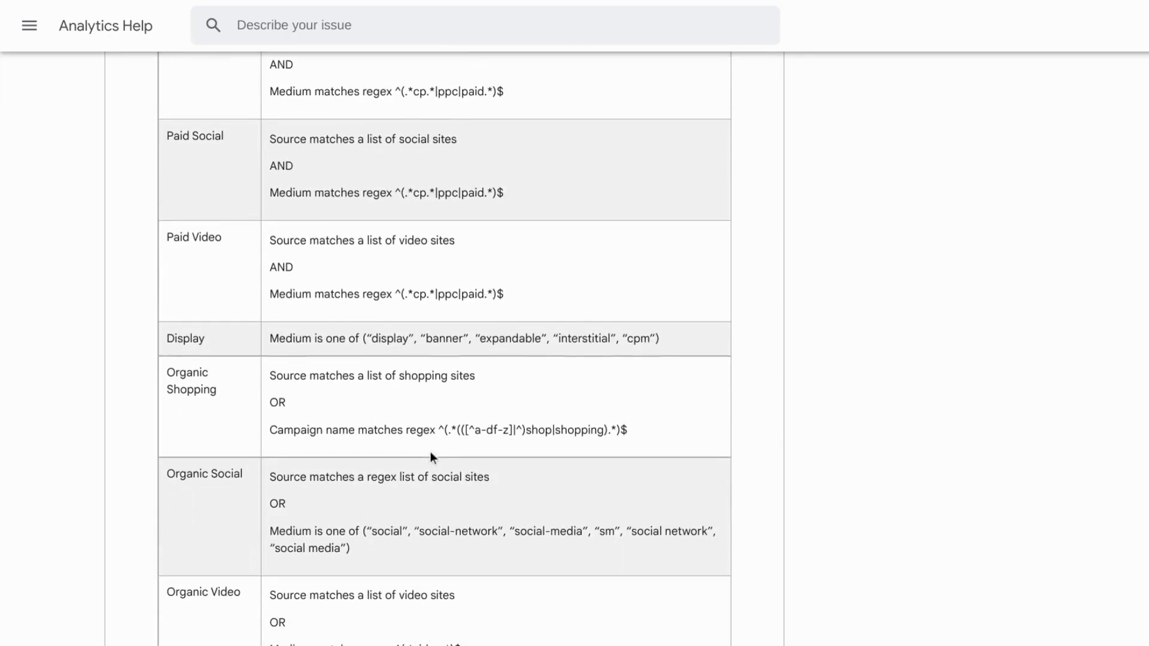
double_click(390, 331)
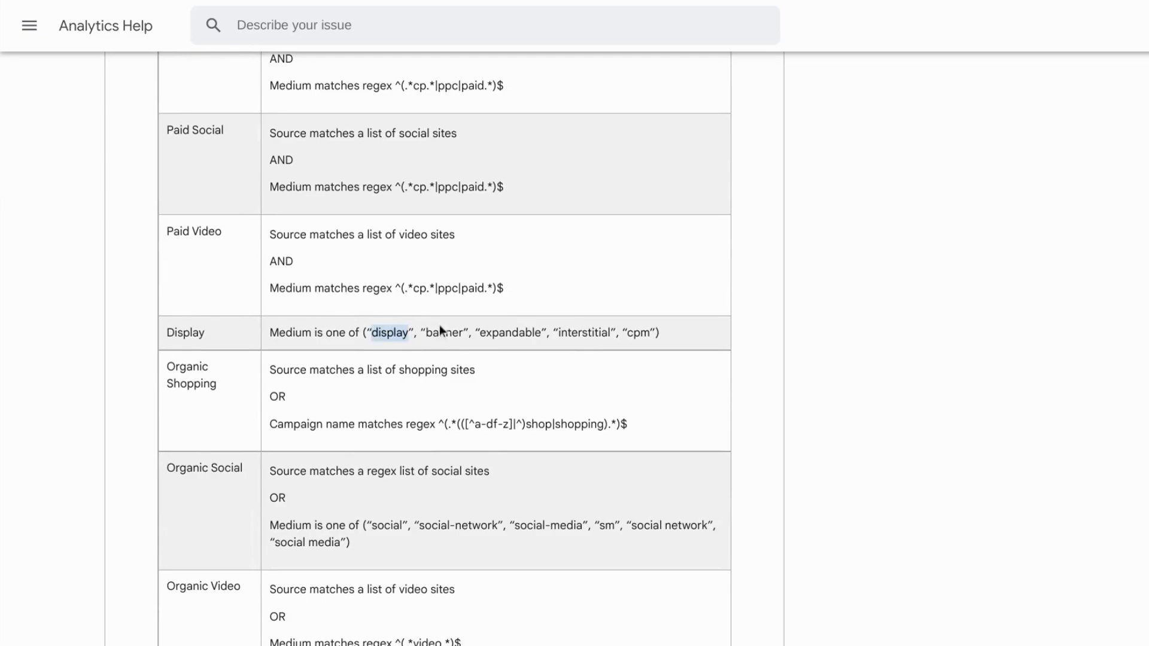
double_click(445, 333)
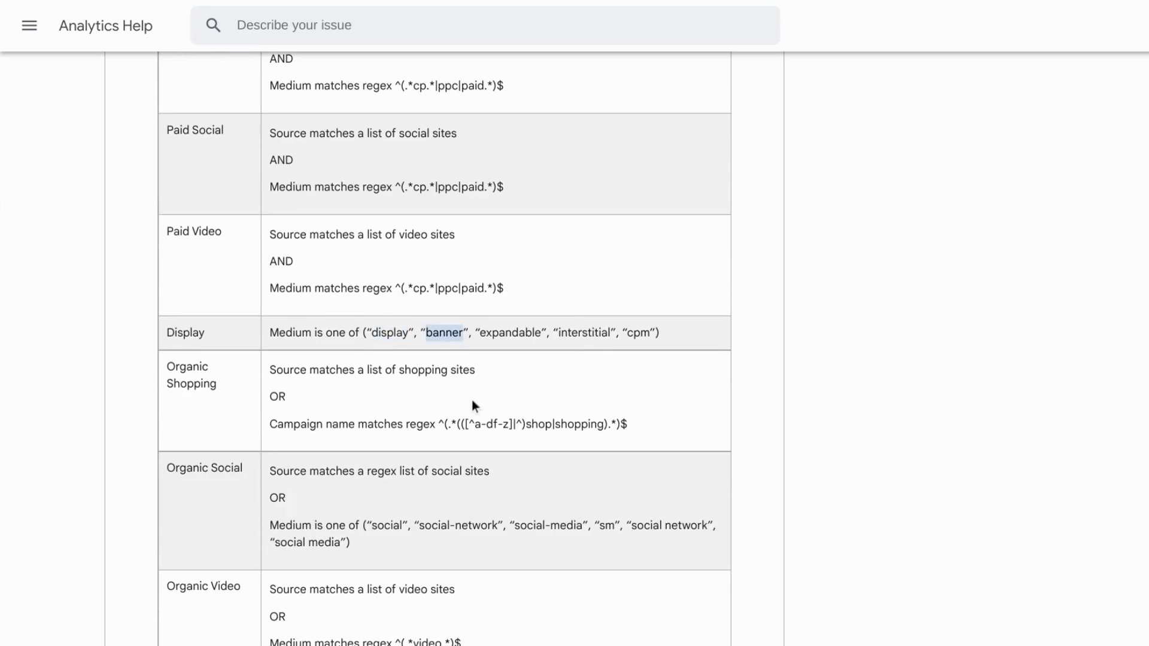
Examine the medium rules from Organic Social through Mobile Push Notifications, highlighting the social value under Organic Social.
scroll(472, 403, "down", 3)
scroll(373, 401, "down", 4)
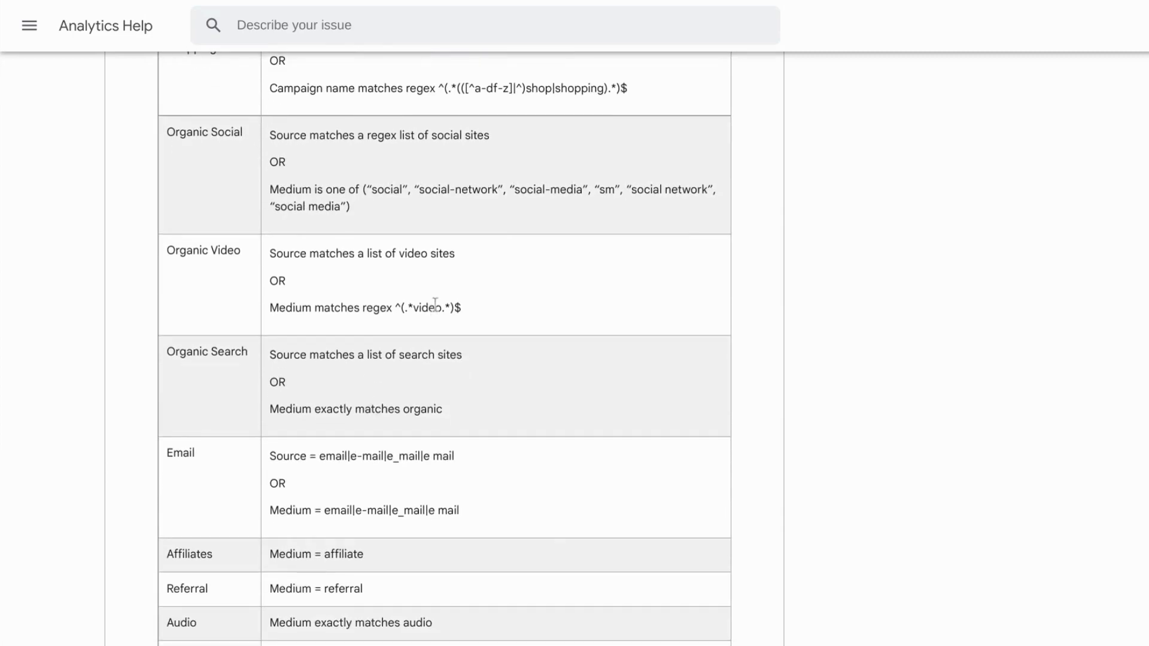
scroll(413, 347, "down", 2)
scroll(418, 351, "up", 2)
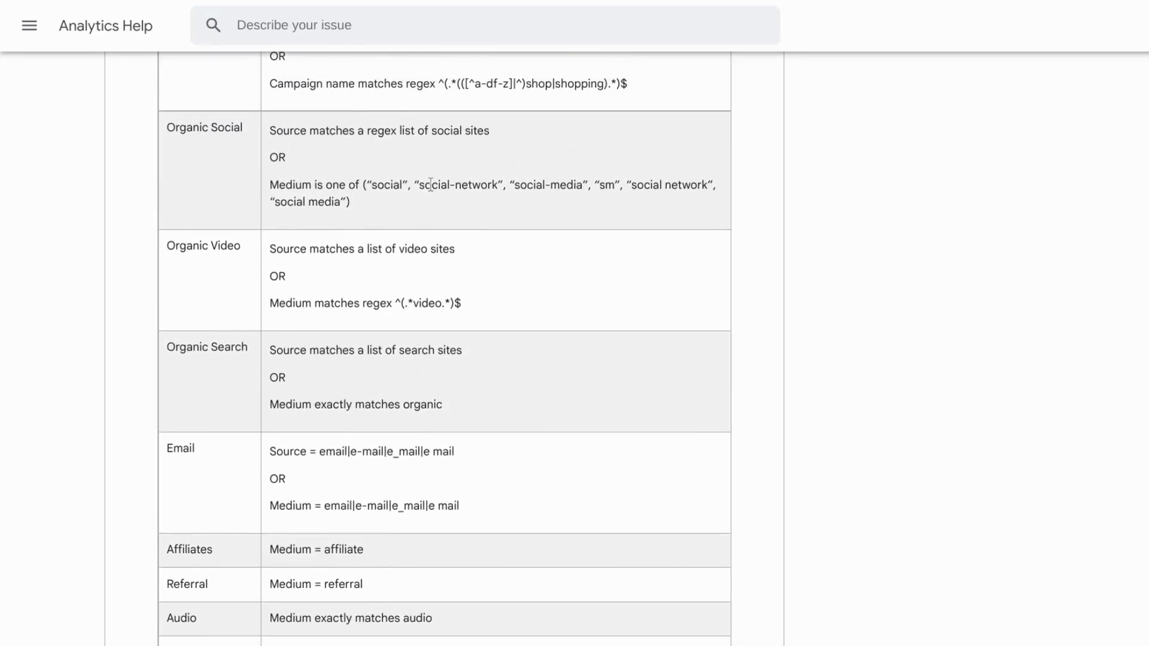
double_click(374, 185)
scroll(365, 367, "down", 2)
scroll(366, 371, "up", 1)
scroll(345, 436, "down", 2)
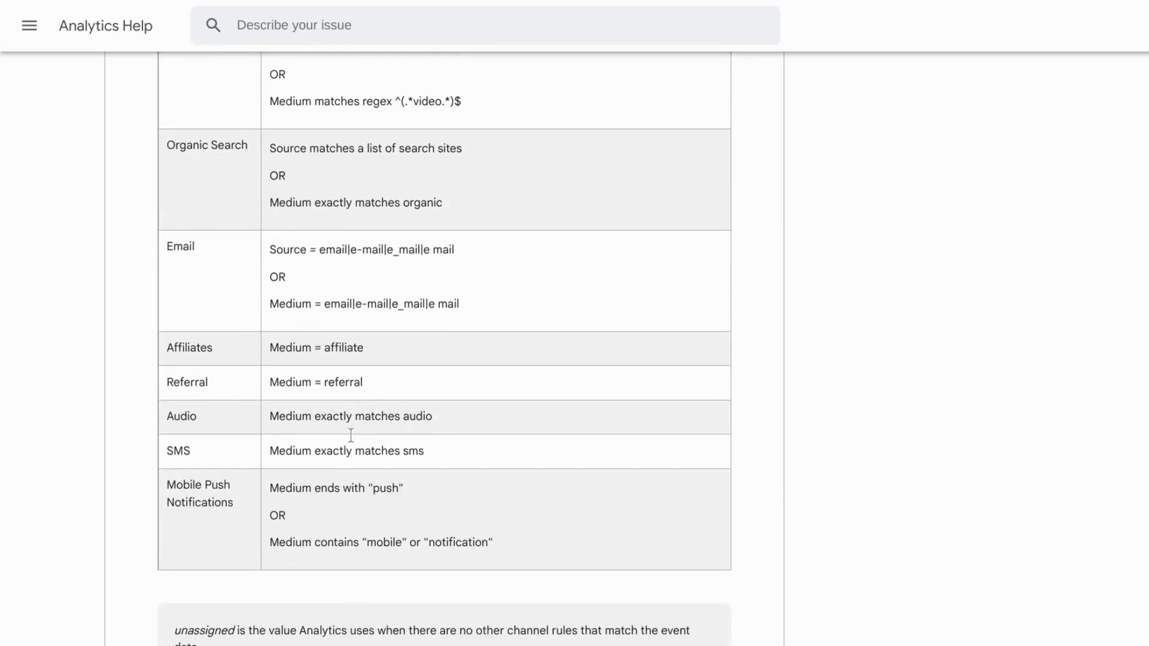
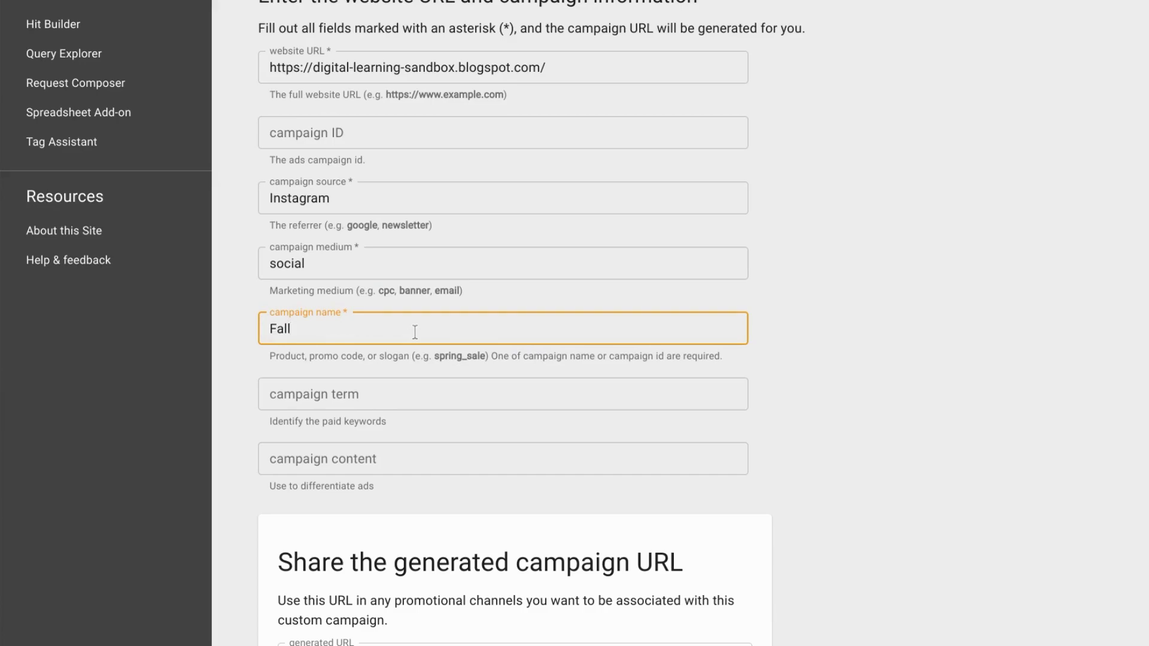
Complete the campaign name as Fall Campaign, leave the campaign content empty and copy the generated campaign URL.
type("ign")
scroll(371, 363, "down", 1)
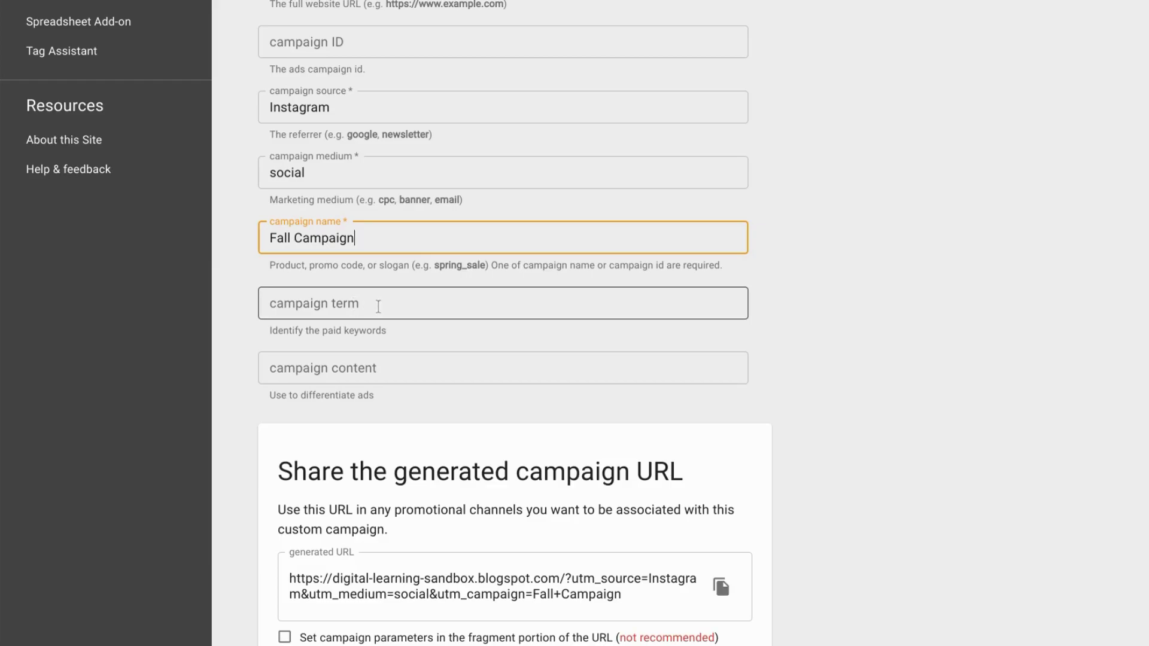
left_click(499, 373)
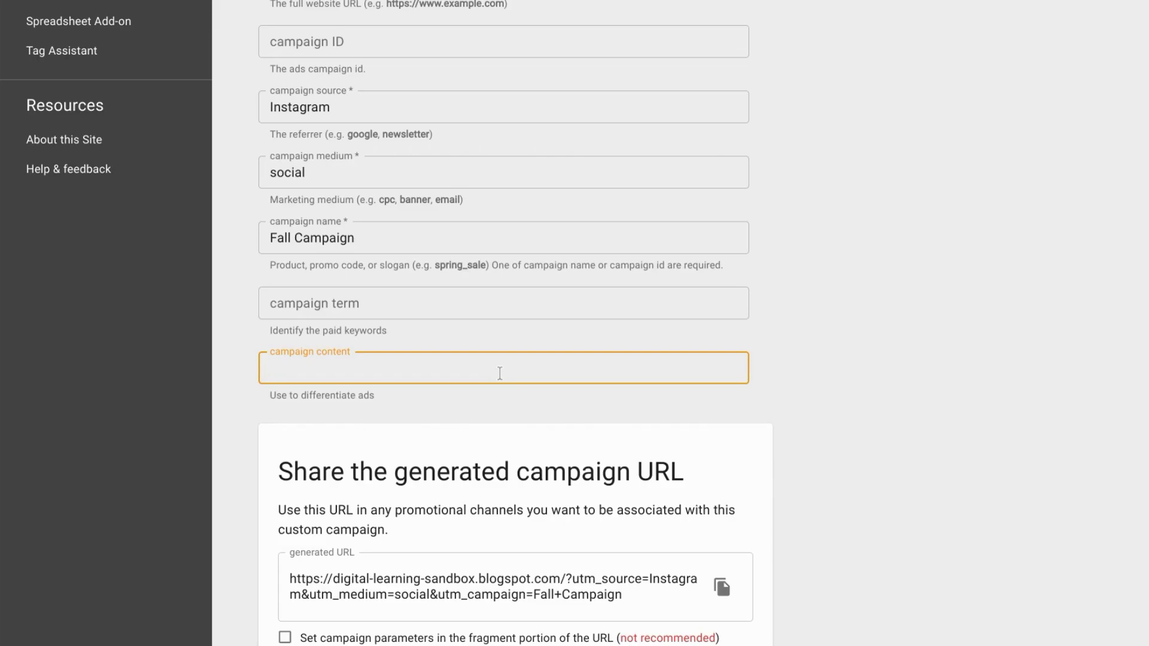
scroll(519, 395, "down", 3)
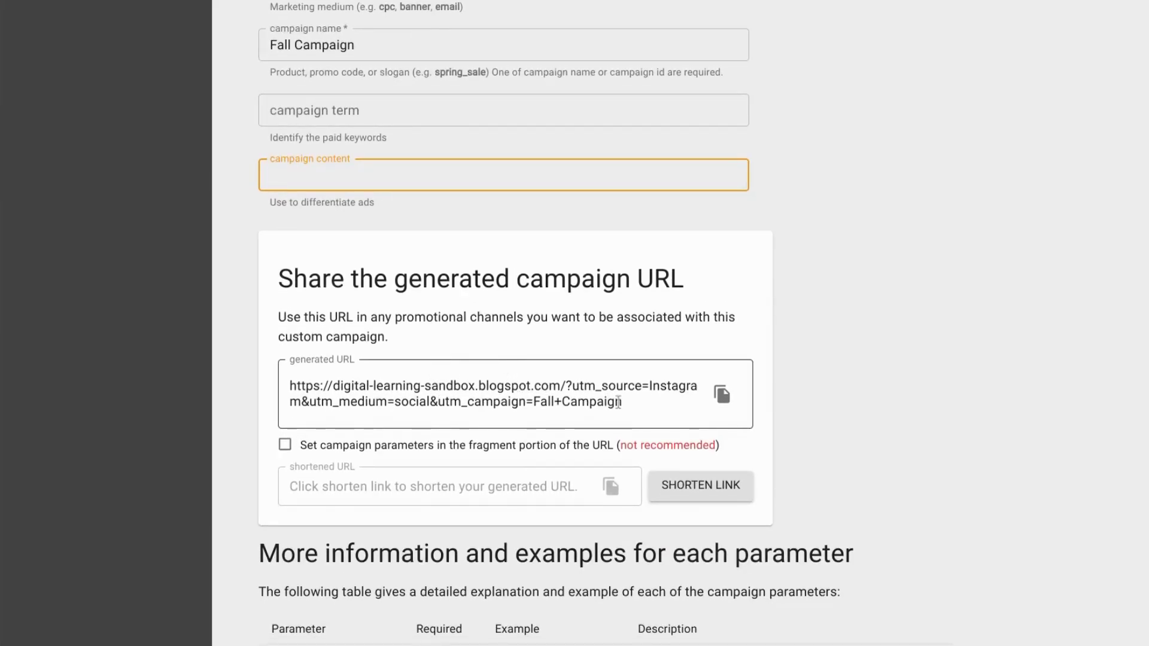
left_click(723, 397)
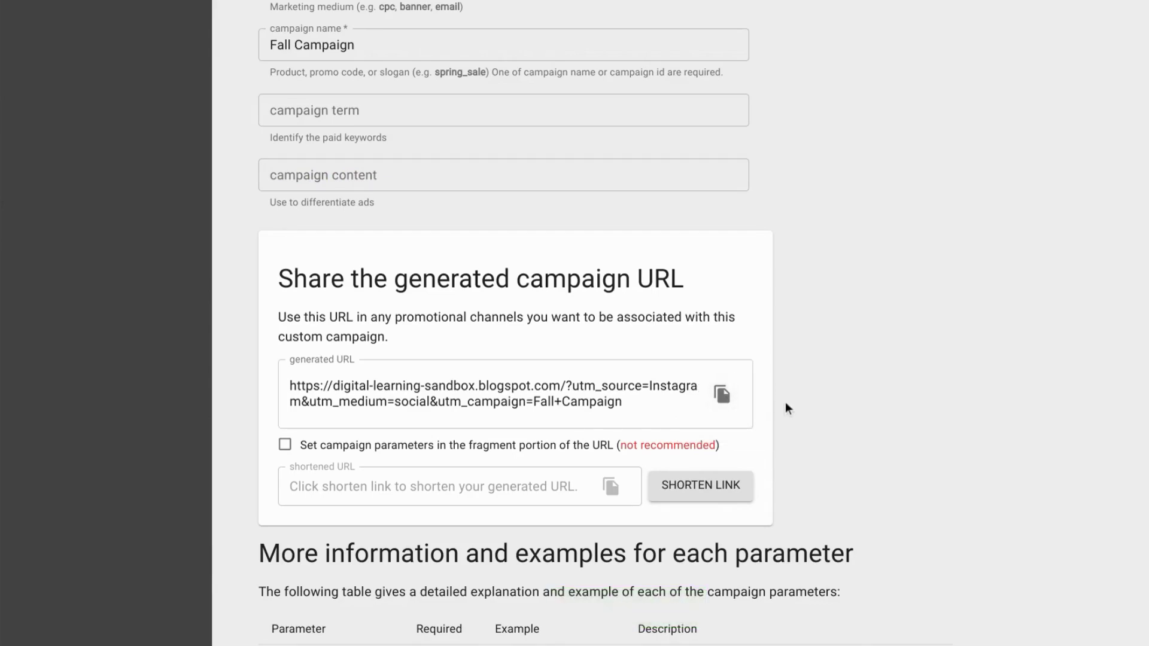
Examine the table that explains each campaign parameter with its requirement, example and description.
scroll(785, 404, "down", 3)
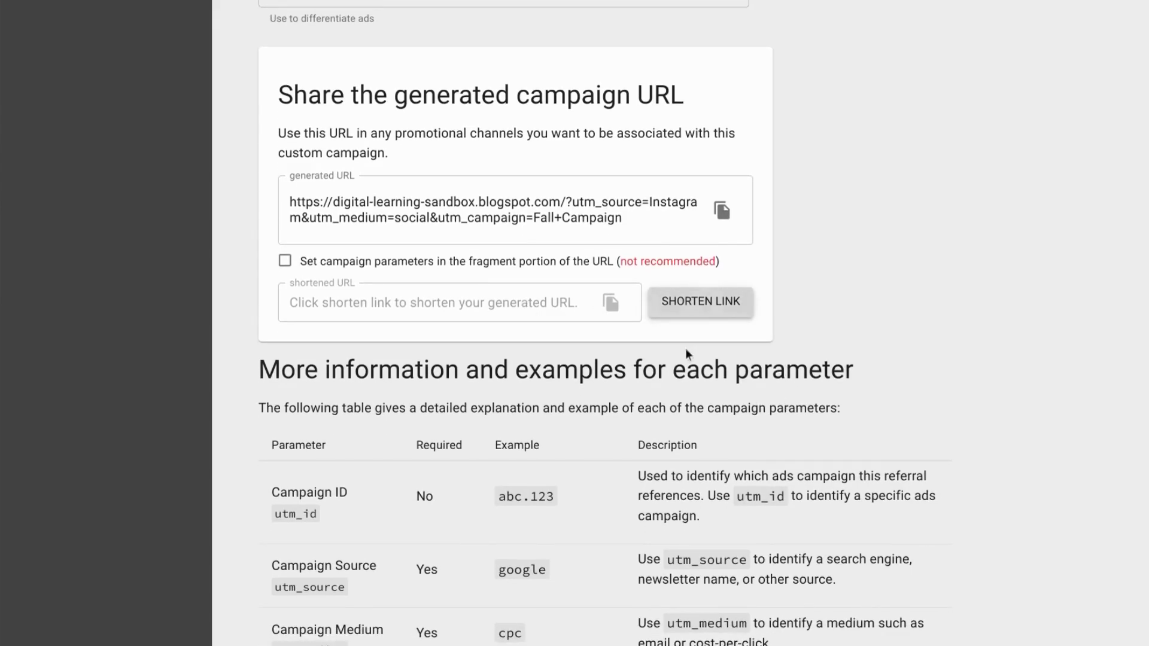
scroll(641, 418, "down", 3)
scroll(641, 418, "down", 2)
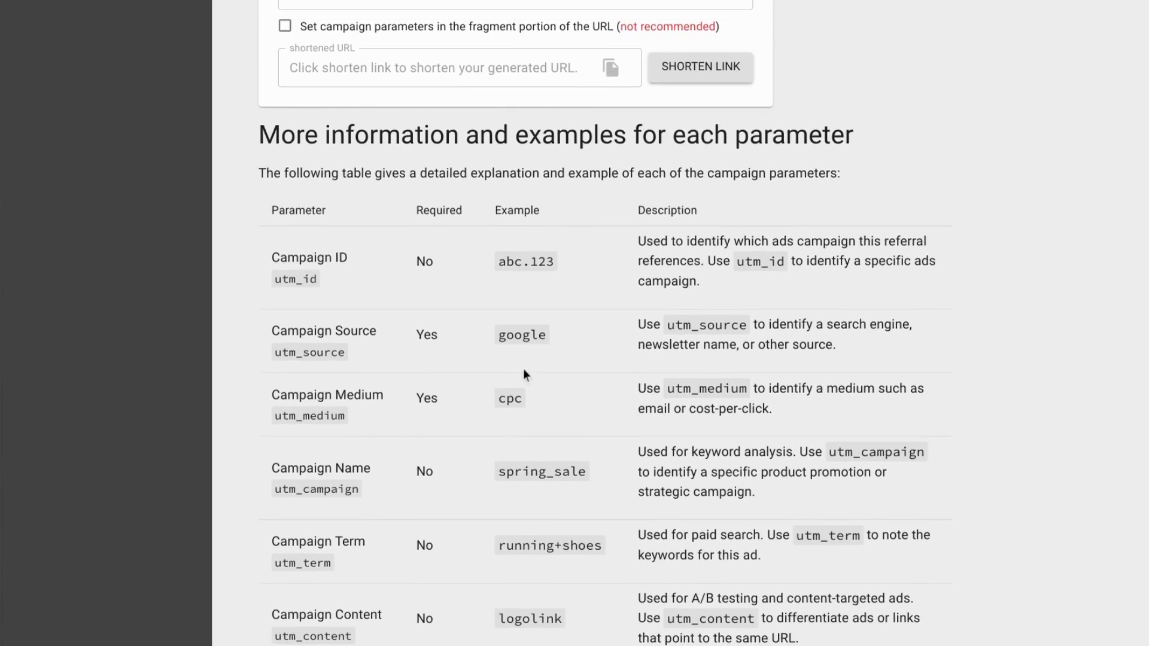
scroll(524, 375, "down", 2)
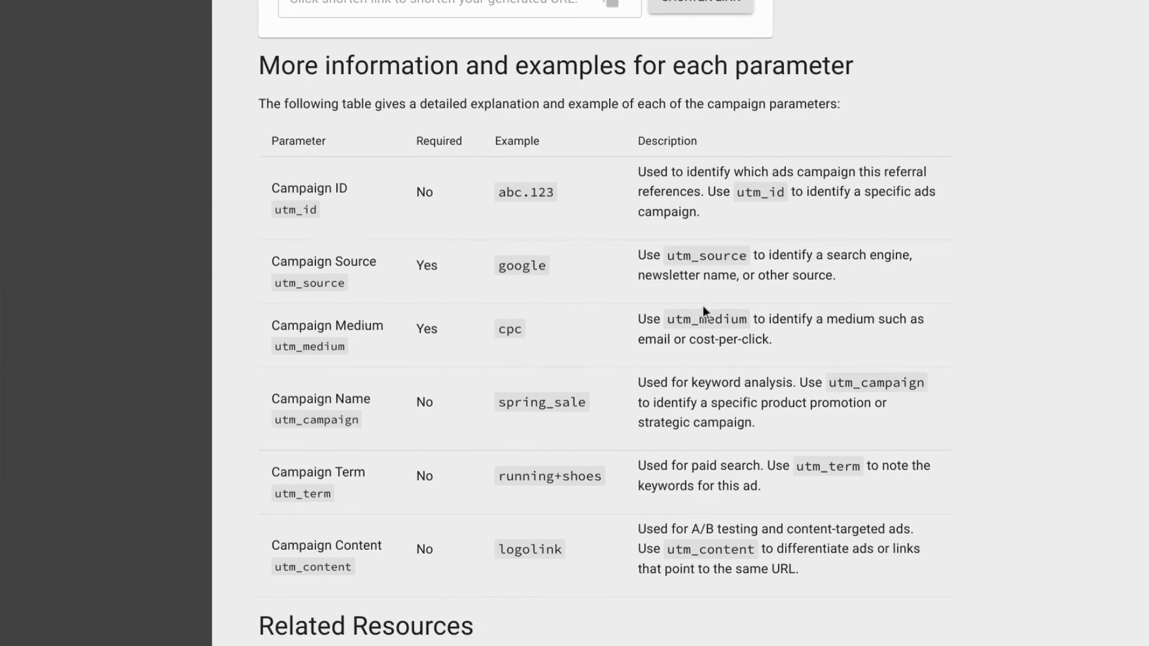
scroll(689, 351, "down", 2)
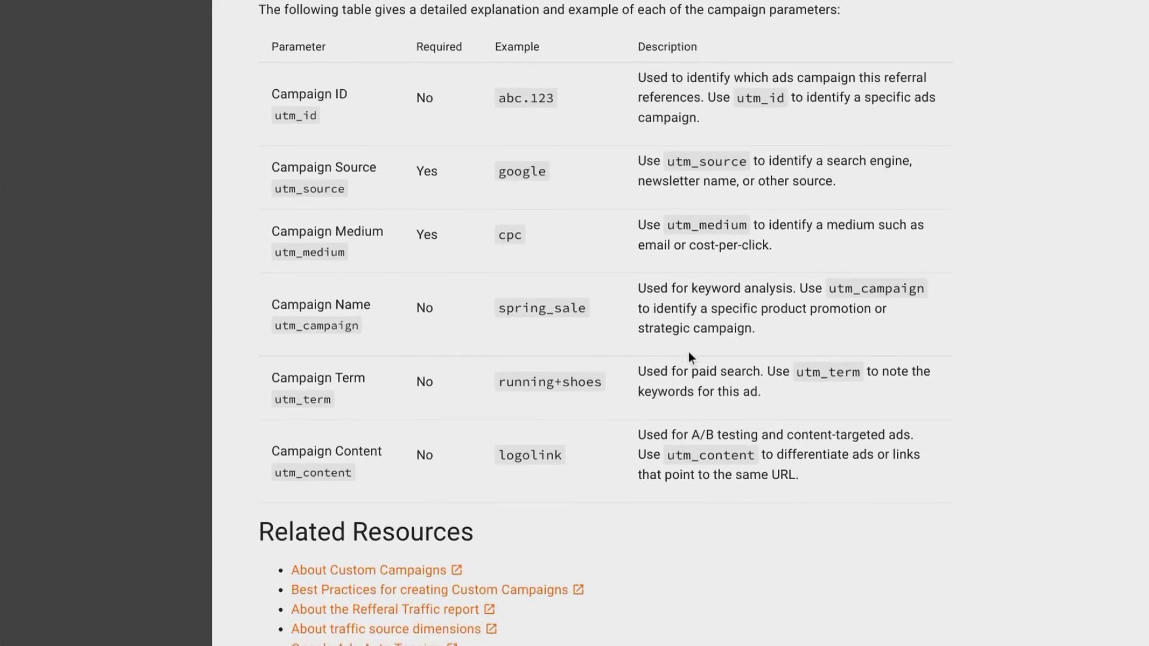
scroll(688, 355, "up", 1)
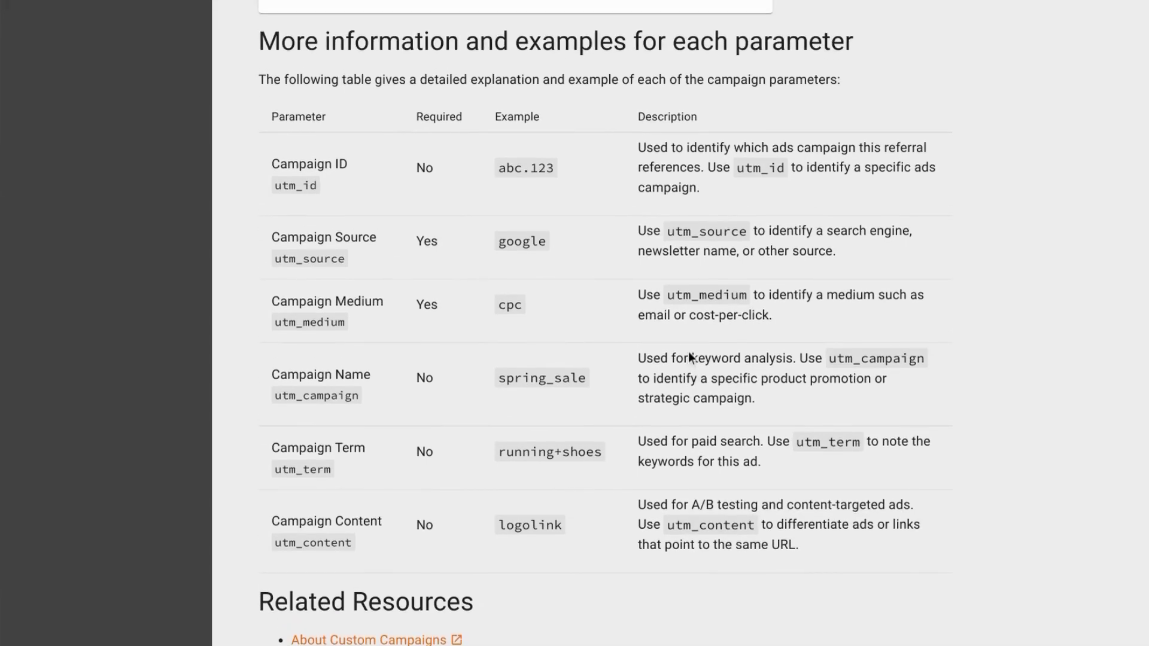
scroll(688, 351, "up", 10)
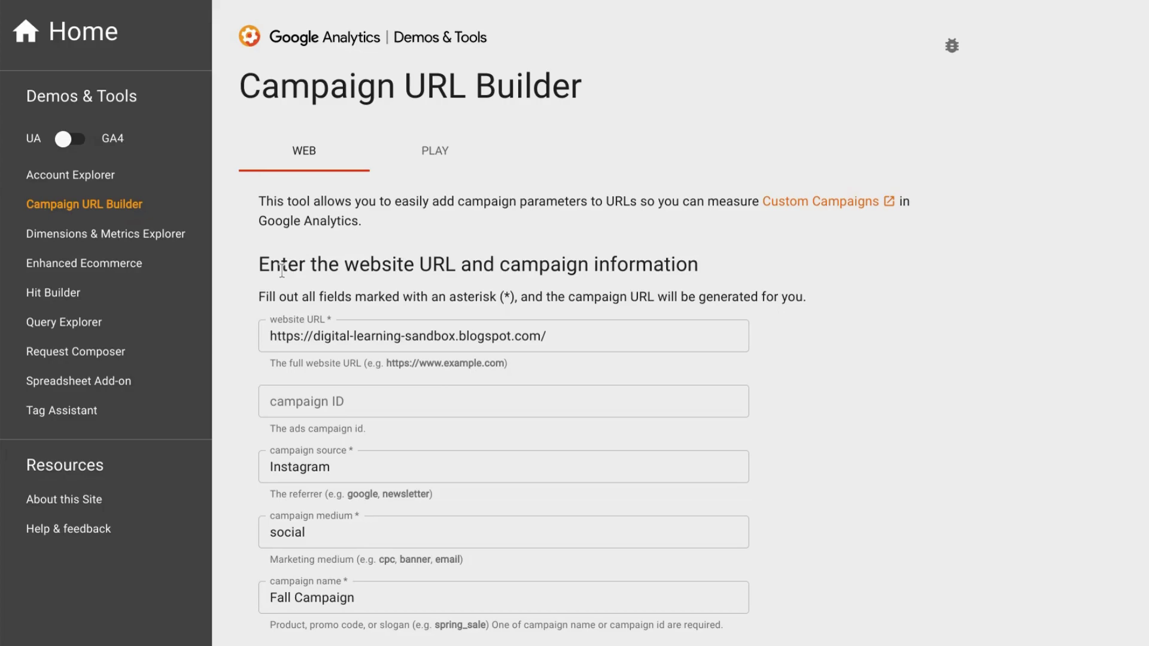
Switch the Campaign URL Builder from the UA version to the GA4 version.
scroll(282, 270, "down", 1)
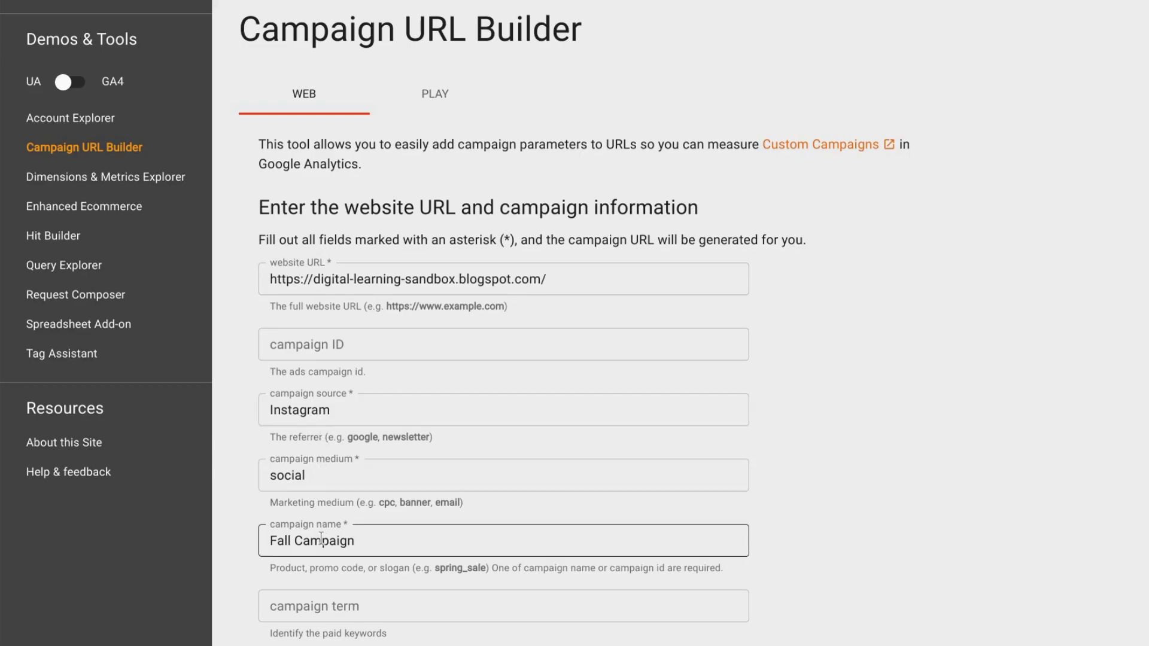
scroll(322, 543, "down", 2)
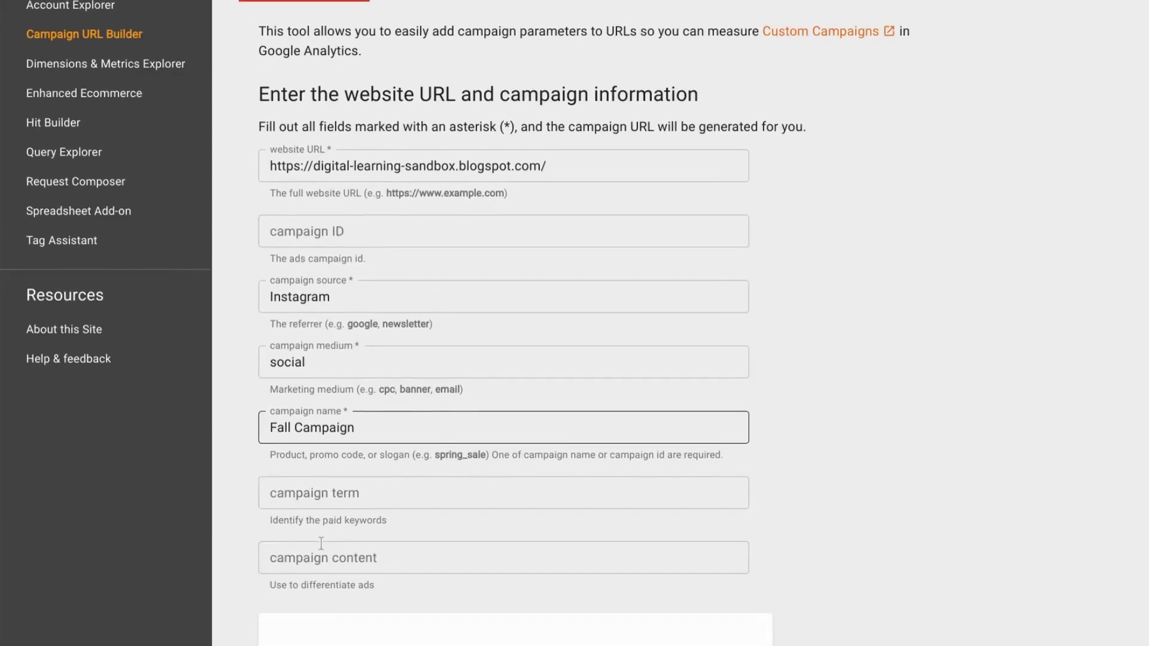
scroll(321, 543, "up", 3)
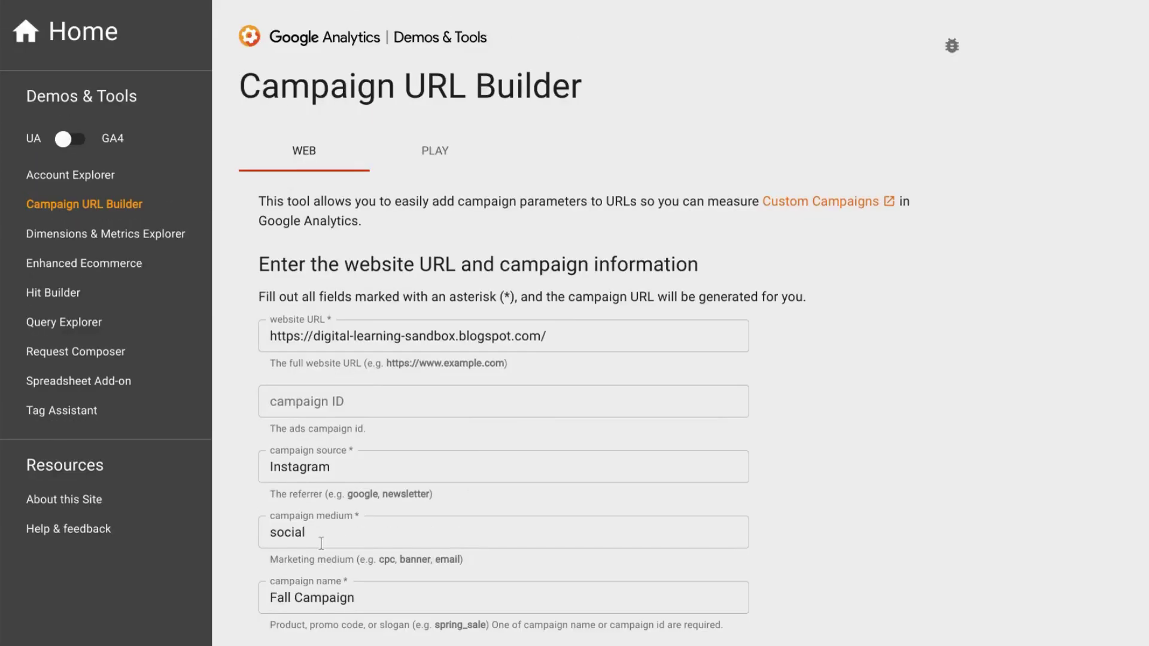
left_click(69, 140)
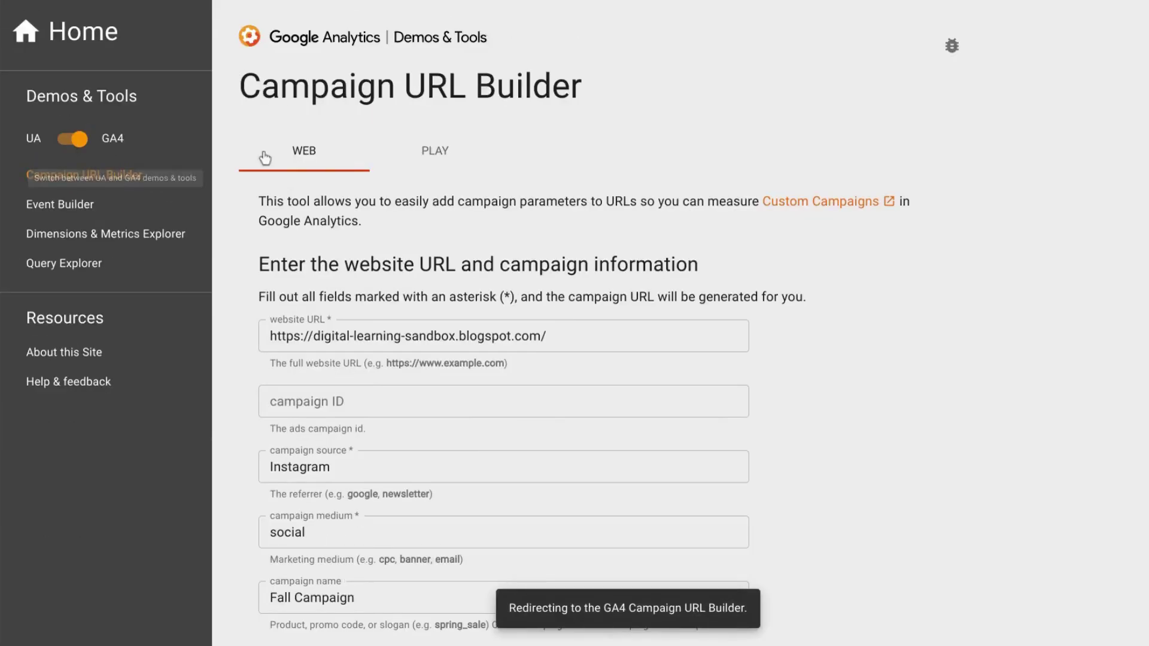
Review the campaign fields and the generated URL in the GA4 version of the builder.
scroll(301, 238, "down", 3)
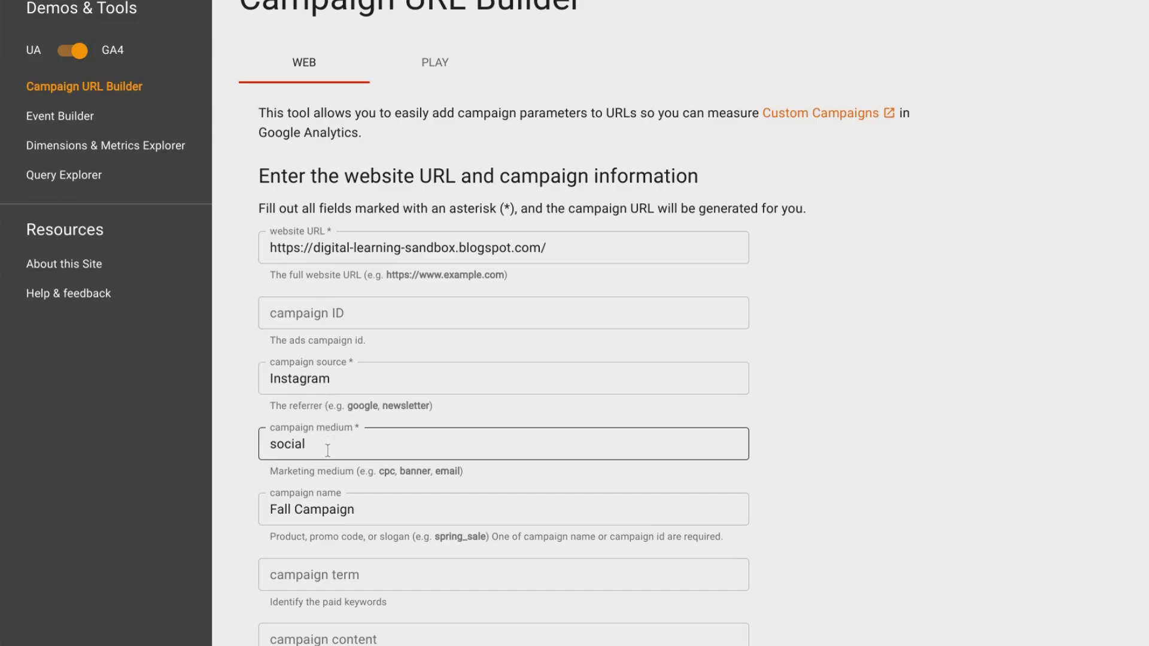
scroll(327, 452, "down", 3)
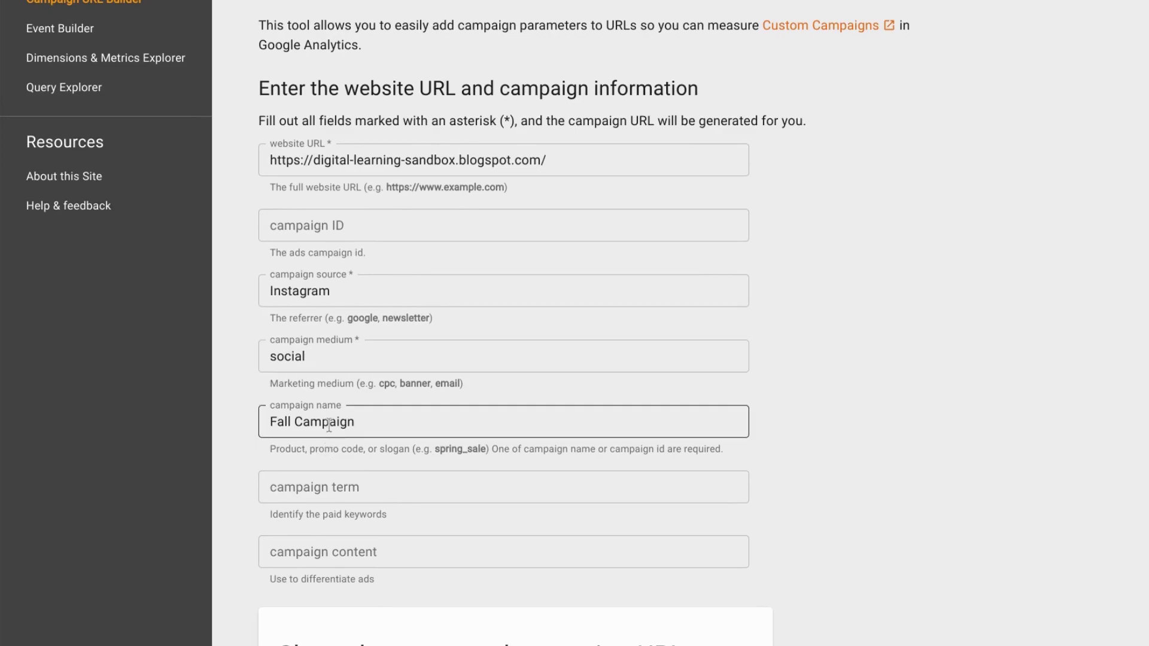
scroll(328, 424, "up", 5)
scroll(503, 323, "down", 8)
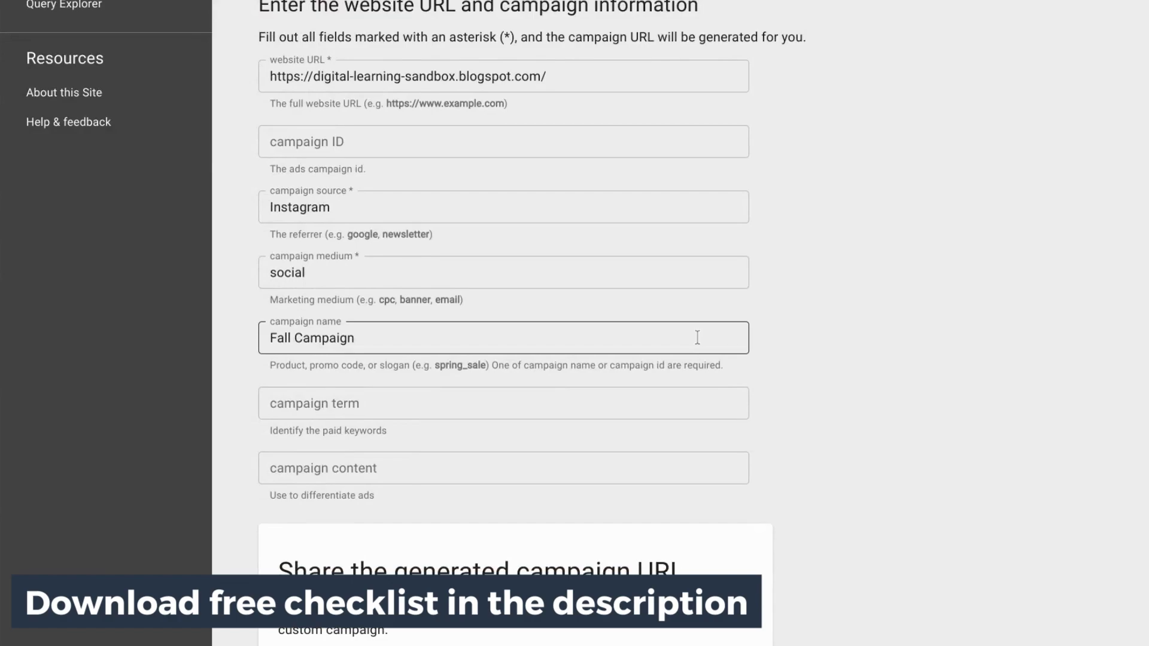
scroll(697, 337, "down", 4)
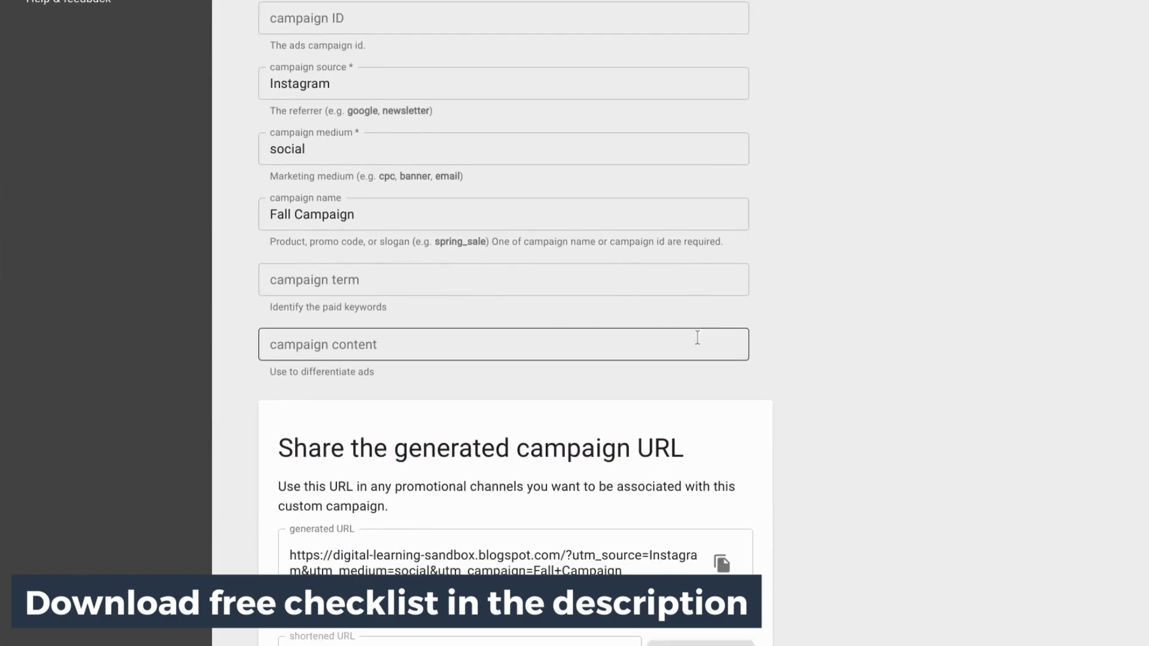
scroll(697, 337, "down", 2)
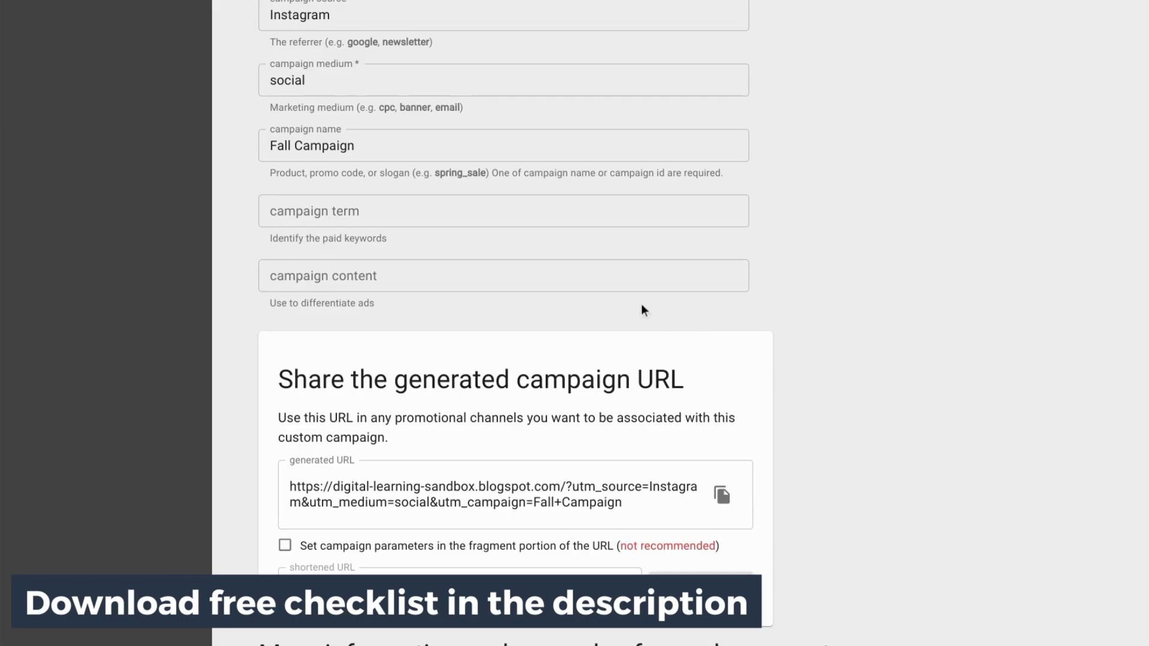
scroll(643, 307, "up", 1)
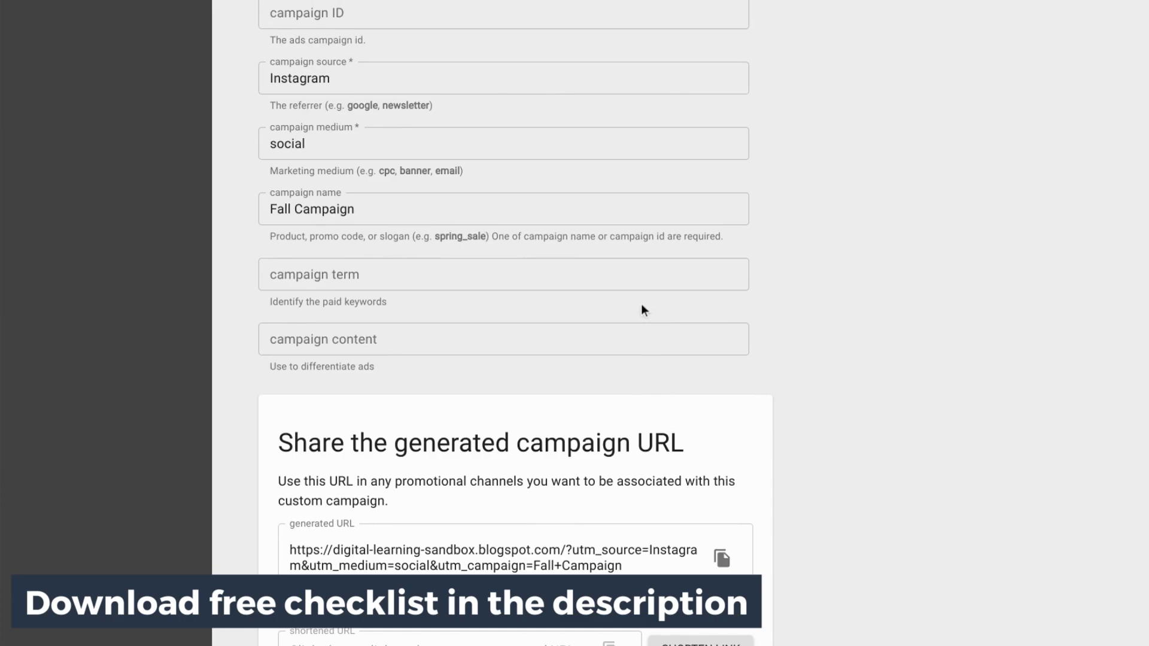
scroll(643, 308, "up", 2)
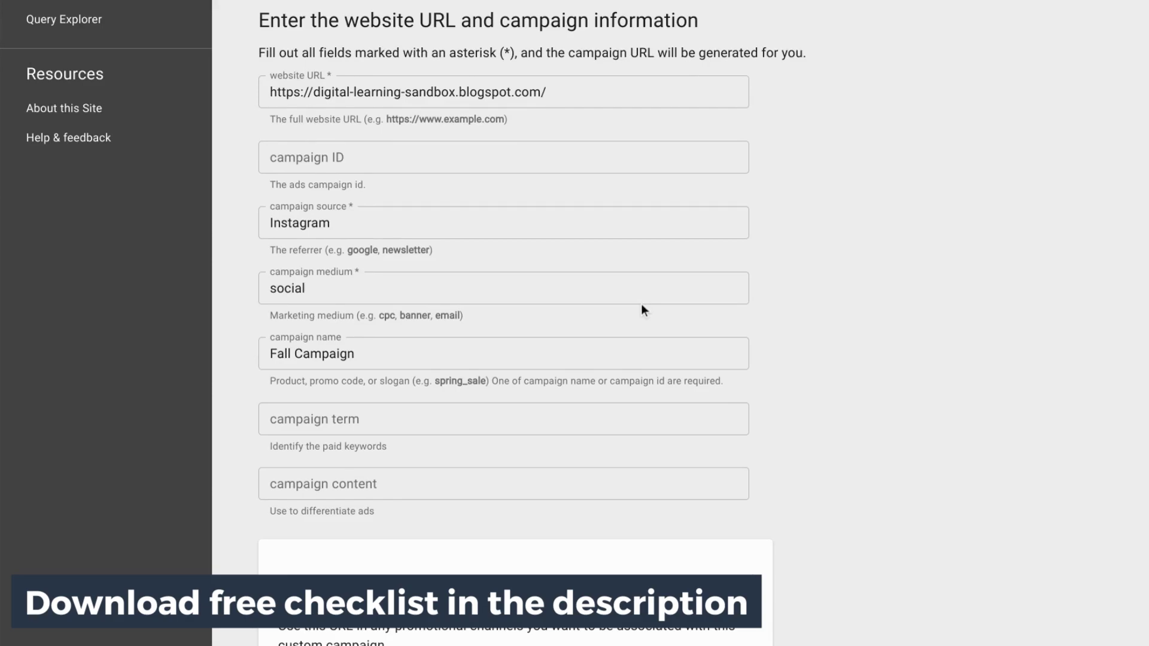
scroll(643, 306, "down", 2)
scroll(642, 307, "up", 2)
scroll(643, 305, "up", 1)
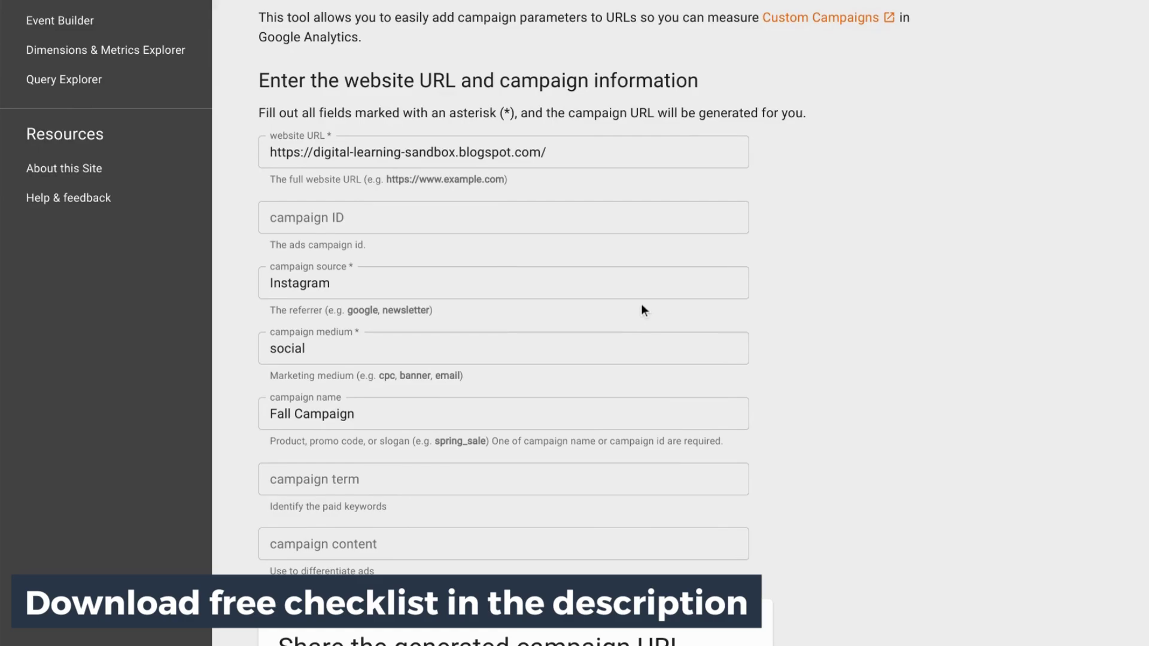
scroll(641, 303, "up", 3)
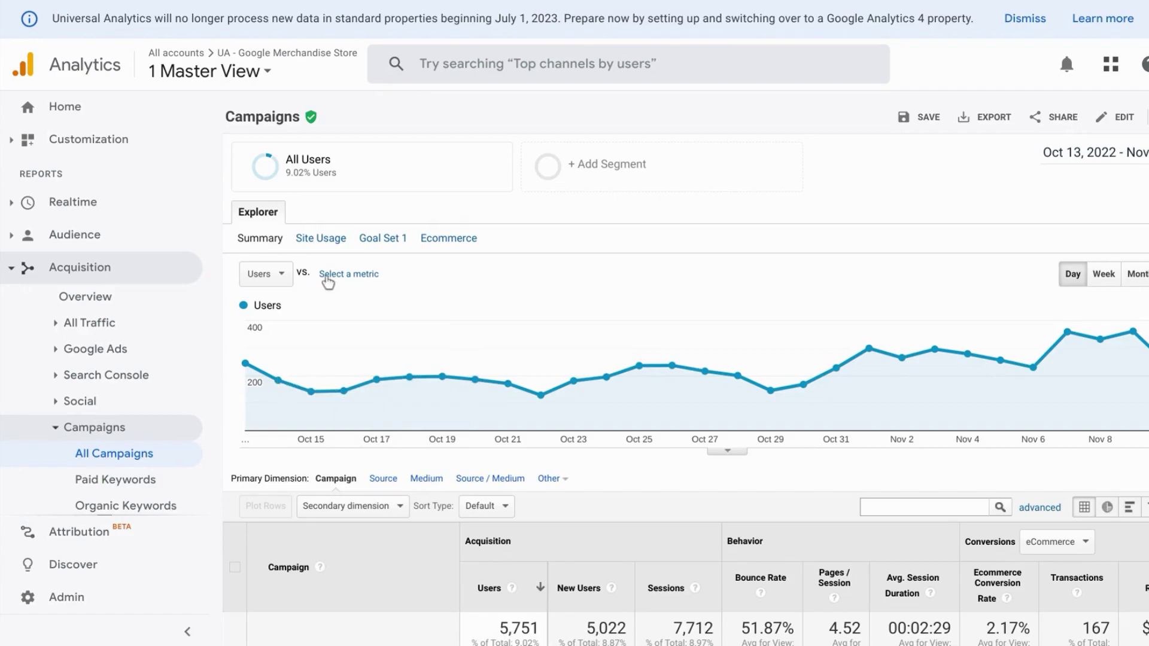
In the Universal Analytics All Campaigns report, check the chart's metric choices and examine the acquisition, behavior and eCommerce conversion columns.
left_click(278, 276)
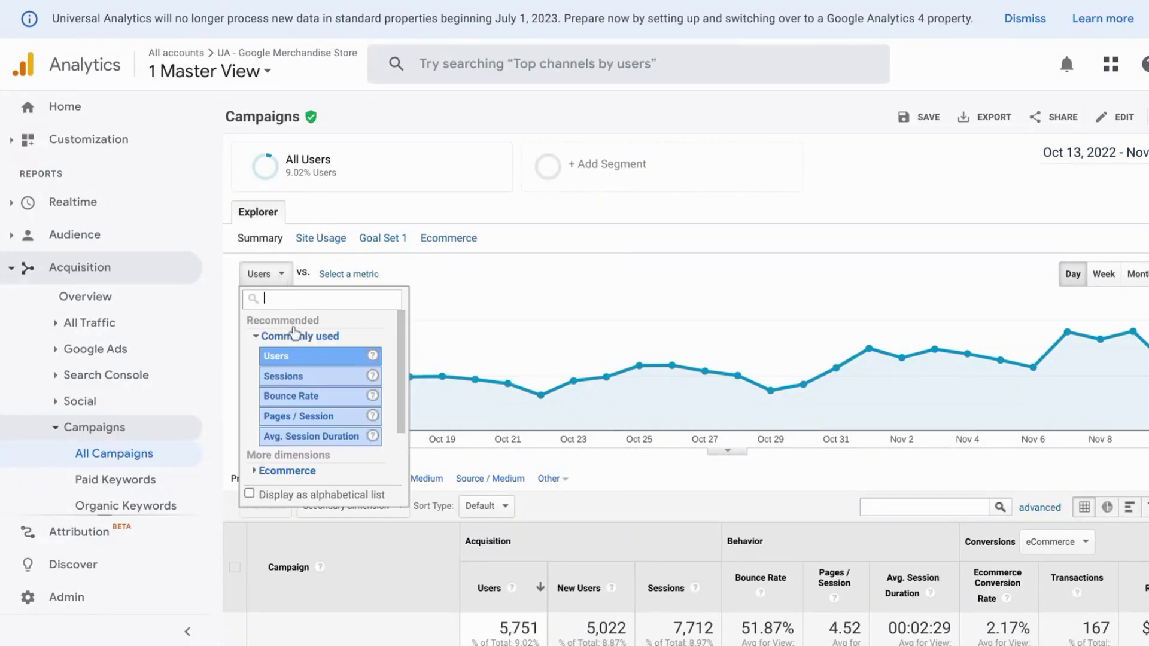
left_click(770, 226)
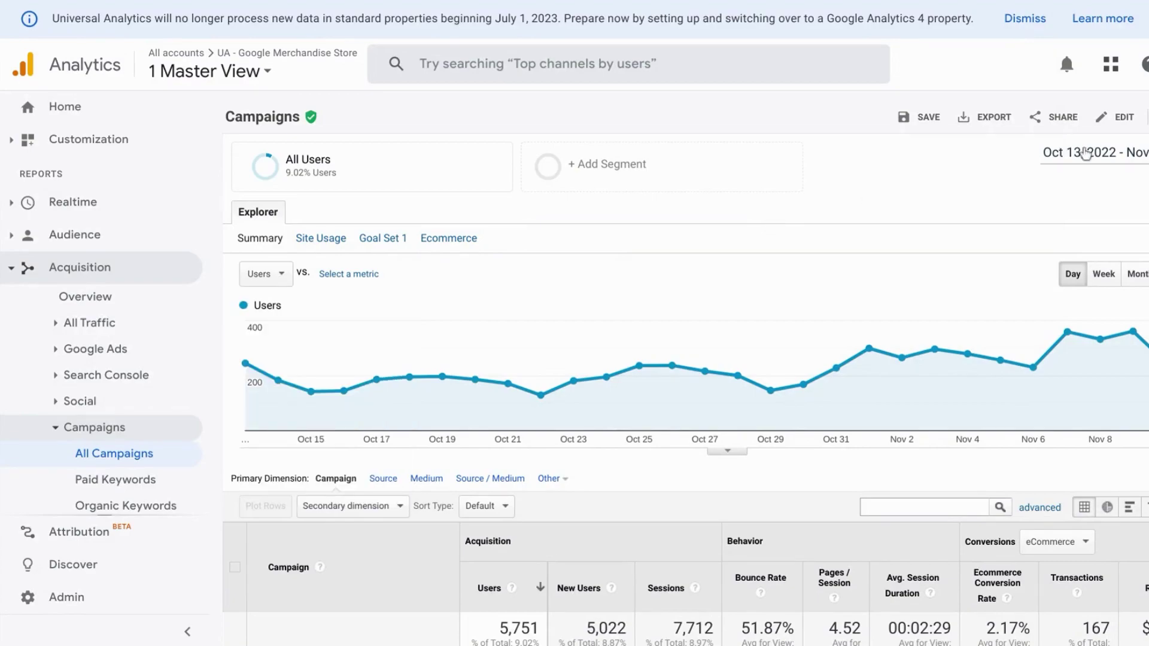
scroll(434, 384, "down", 5)
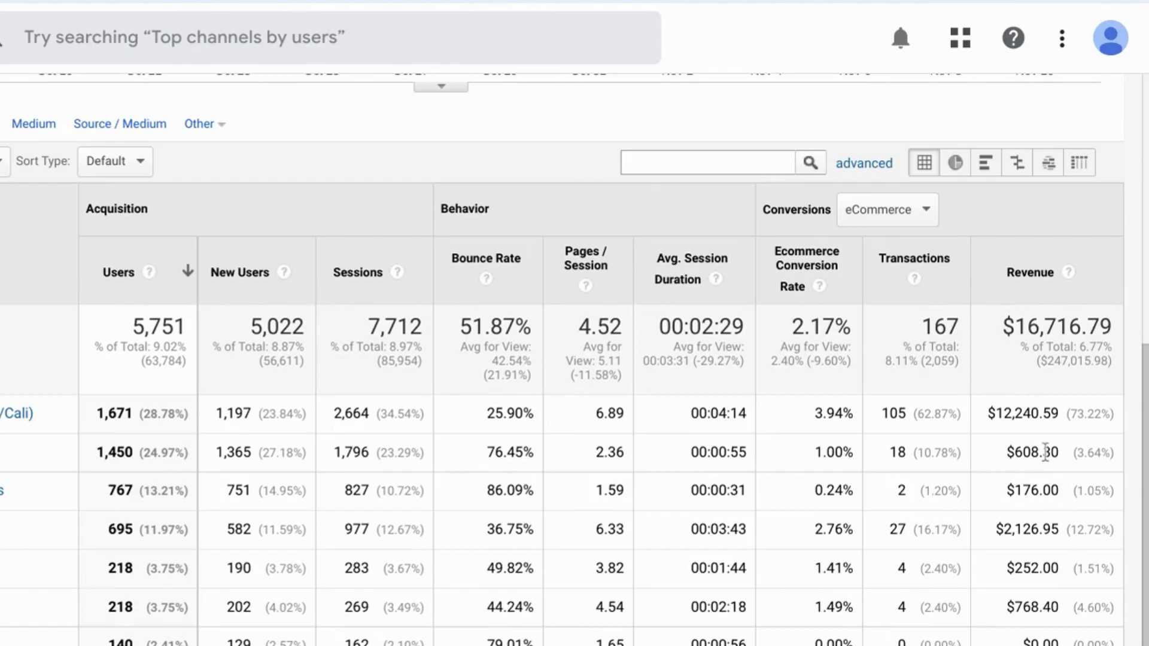
left_click(925, 216)
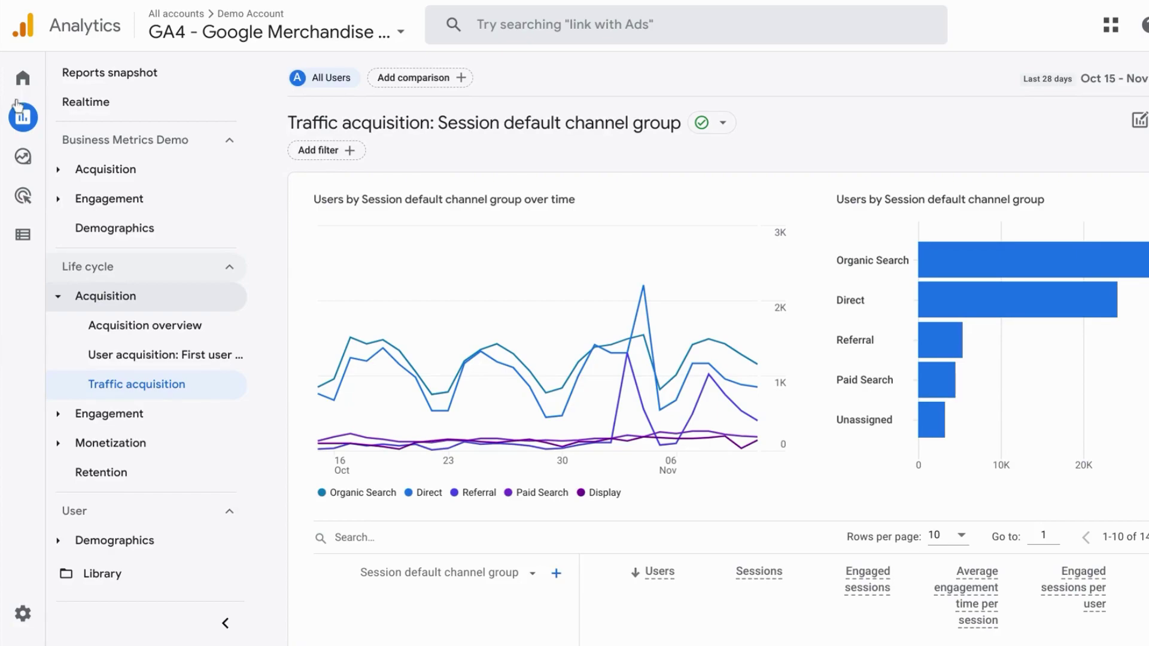
Set the primary dimension of the GA4 Traffic acquisition report table to Session campaign.
mouse_move(43, 123)
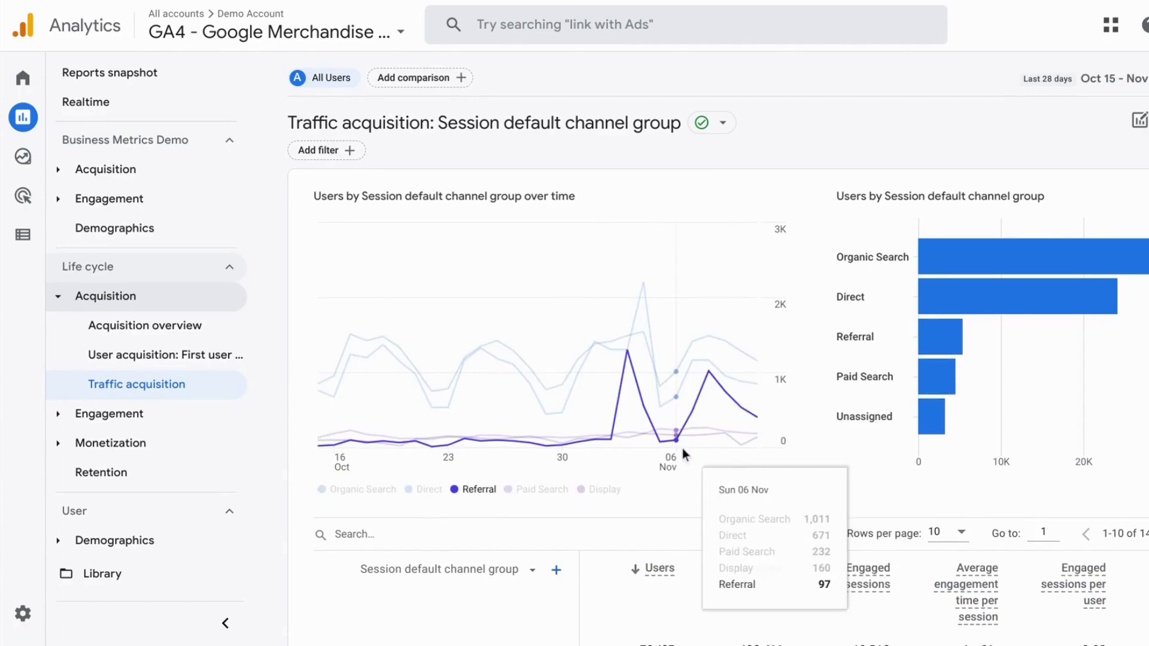
scroll(683, 452, "down", 2)
scroll(682, 452, "down", 5)
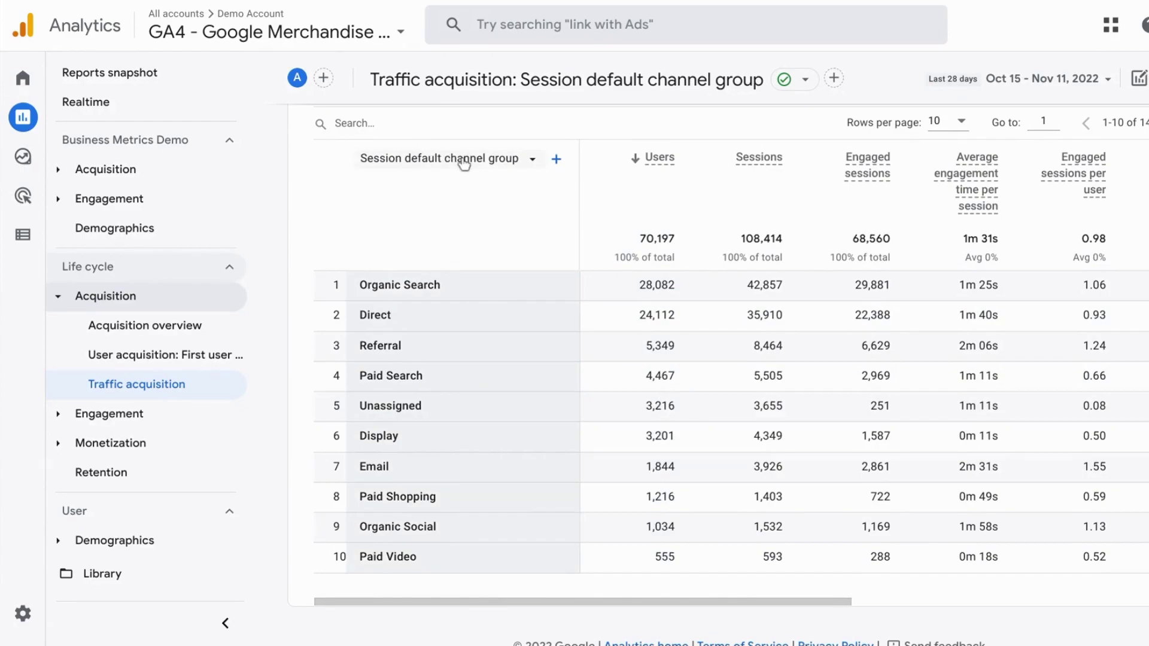
left_click(464, 162)
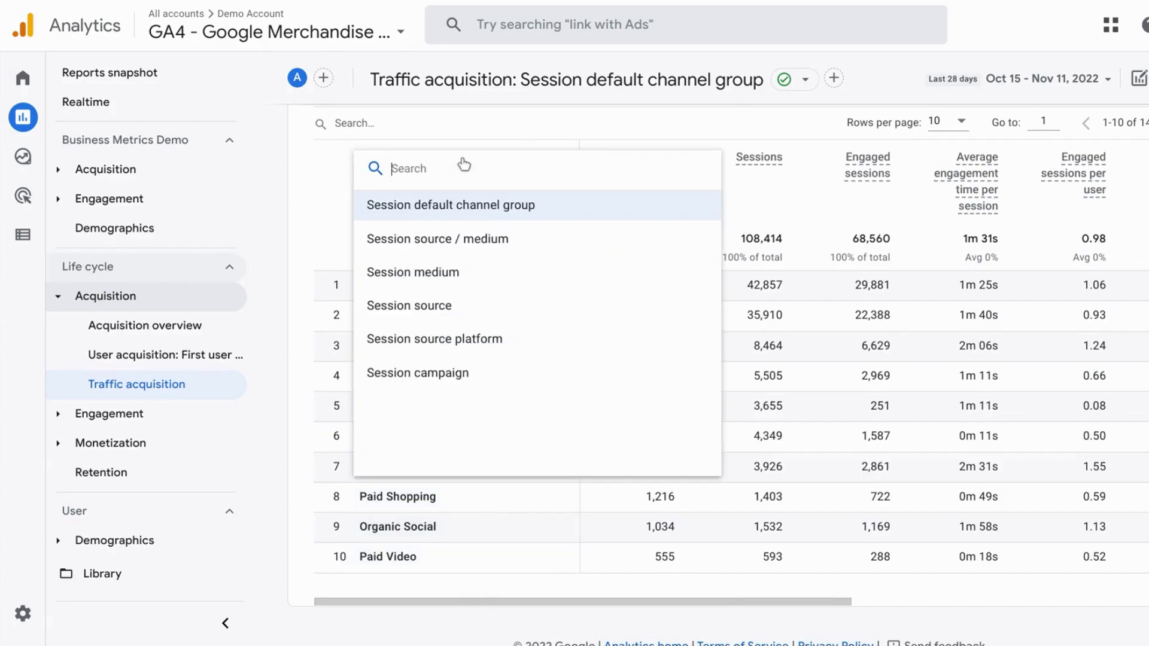
left_click(450, 383)
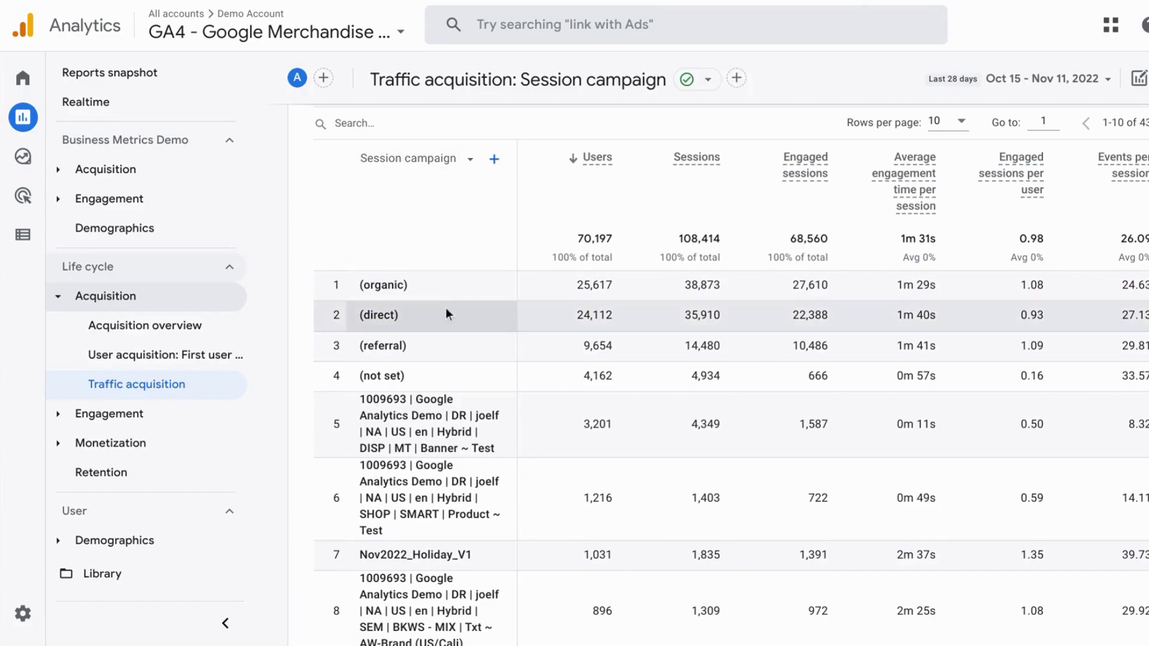
Examine the campaign names in the Session campaign table and their metrics across to the engagement rate.
scroll(436, 380, "down", 2)
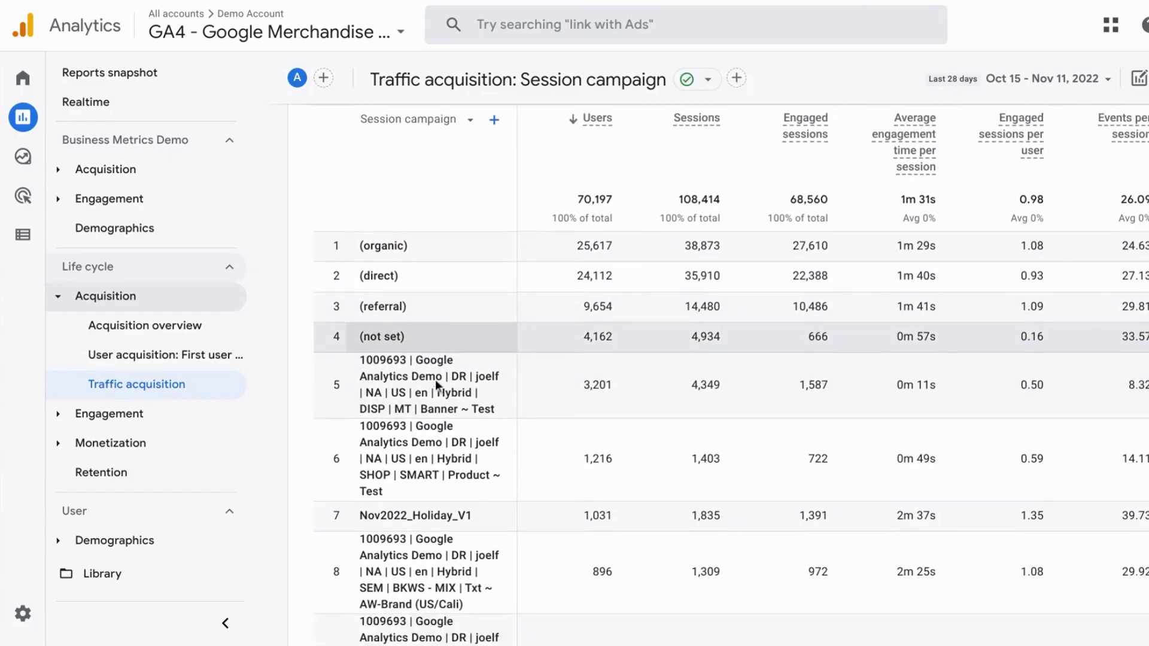
scroll(437, 385, "down", 3)
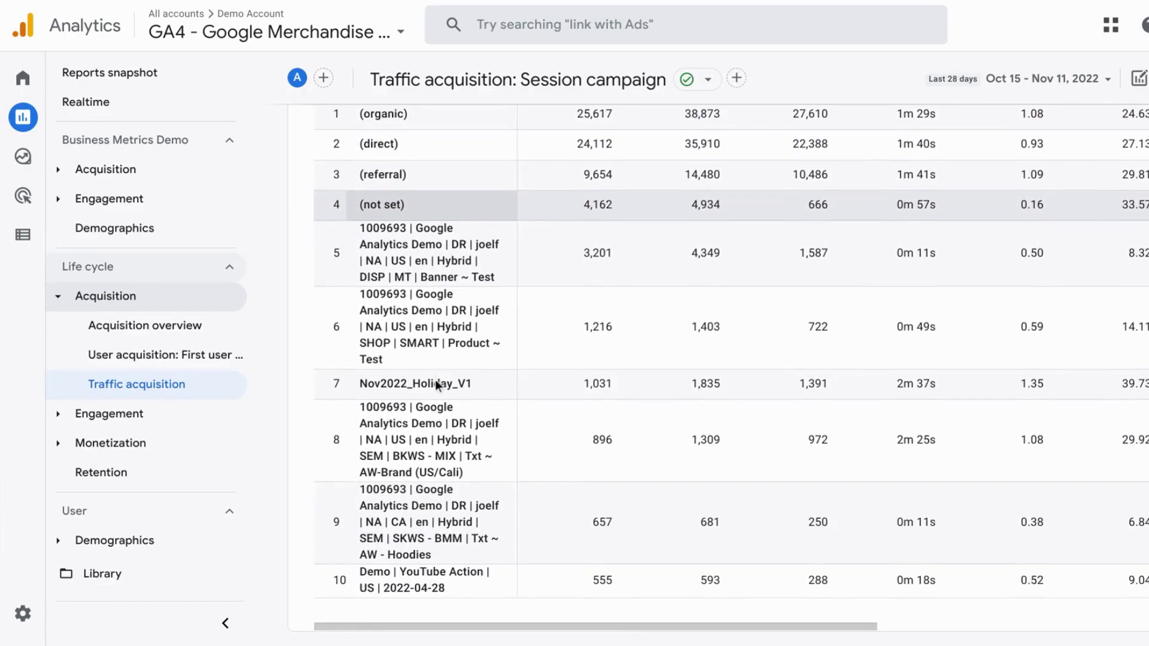
scroll(436, 383, "up", 5)
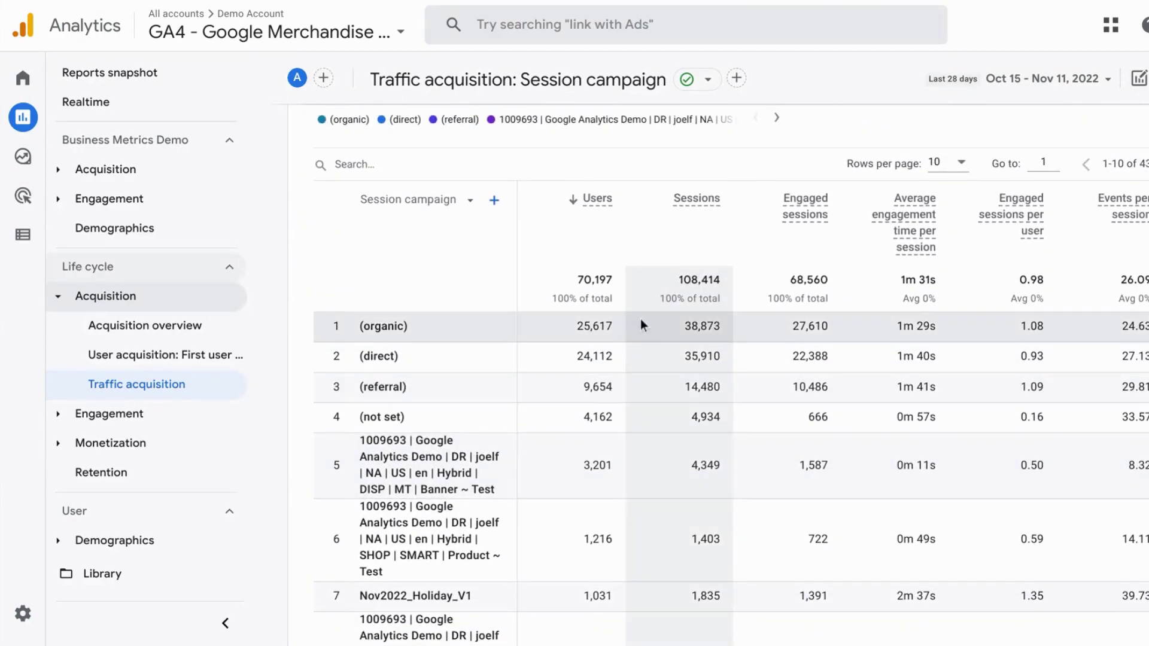
scroll(640, 319, "right", 3)
scroll(535, 323, "right", 1)
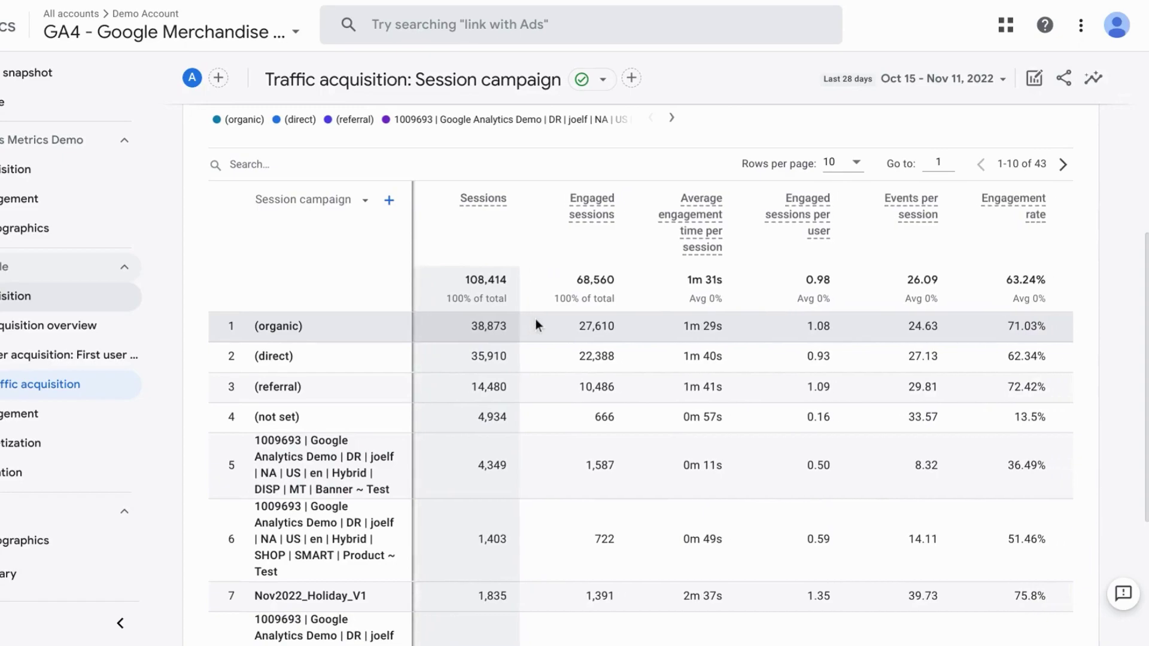
Examine the Session campaign table's metrics across to total revenue and check which events the Conversions column can be filtered by.
scroll(728, 324, "right", 6)
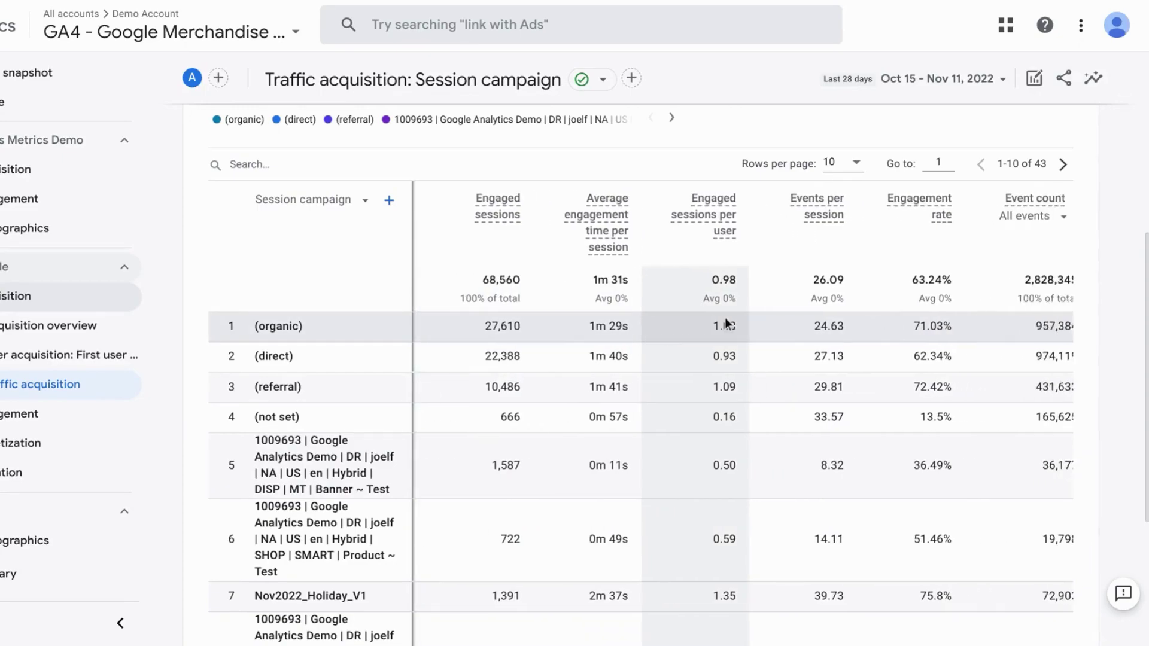
scroll(727, 324, "right", 1)
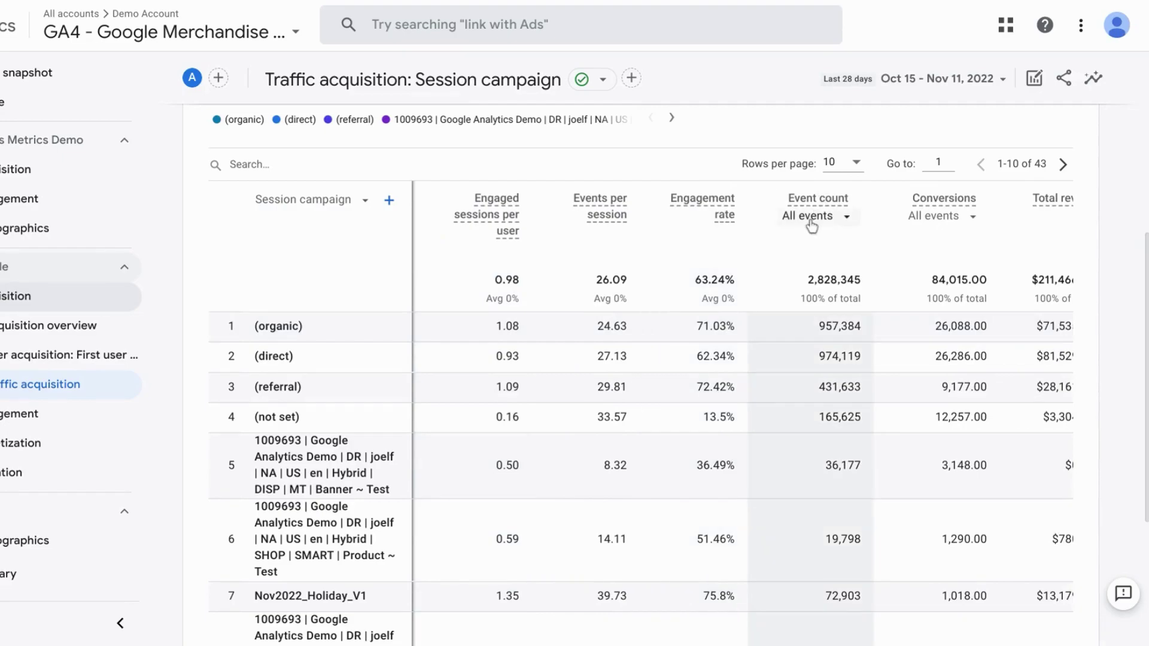
scroll(814, 223, "right", 1)
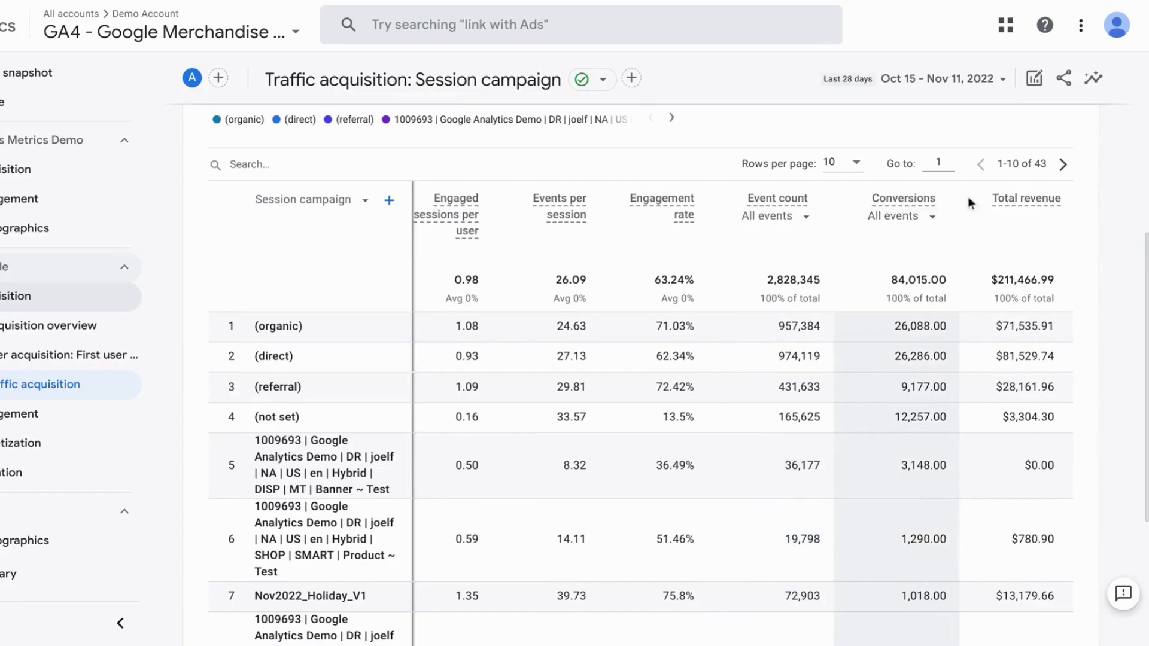
left_click(904, 225)
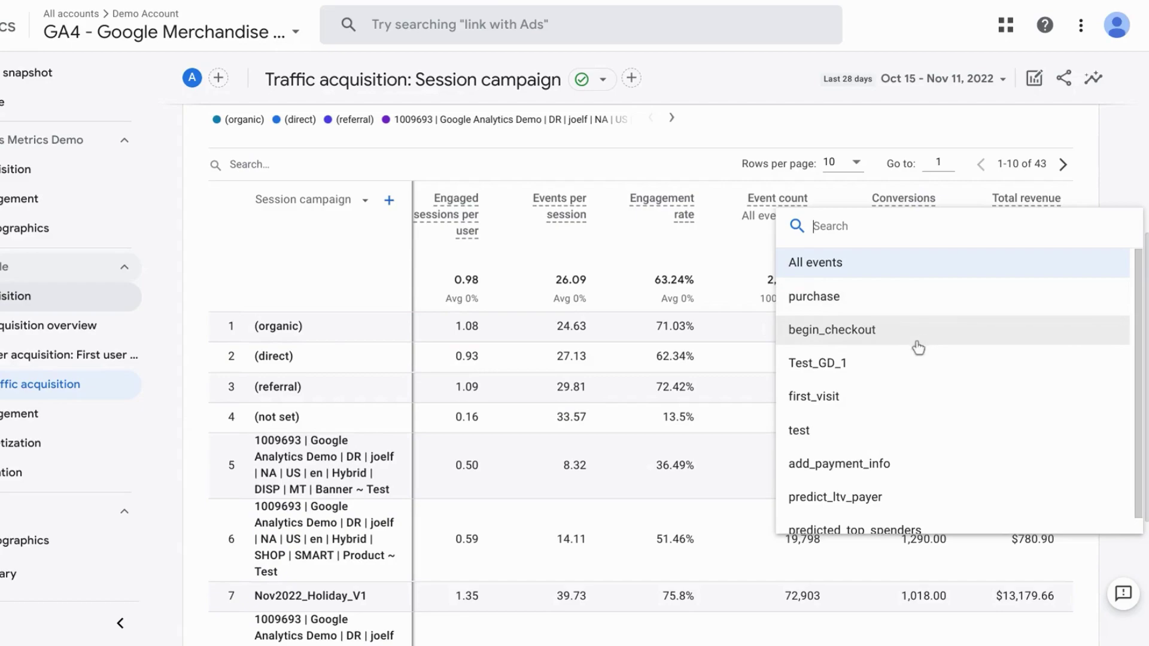
scroll(934, 422, "down", 1)
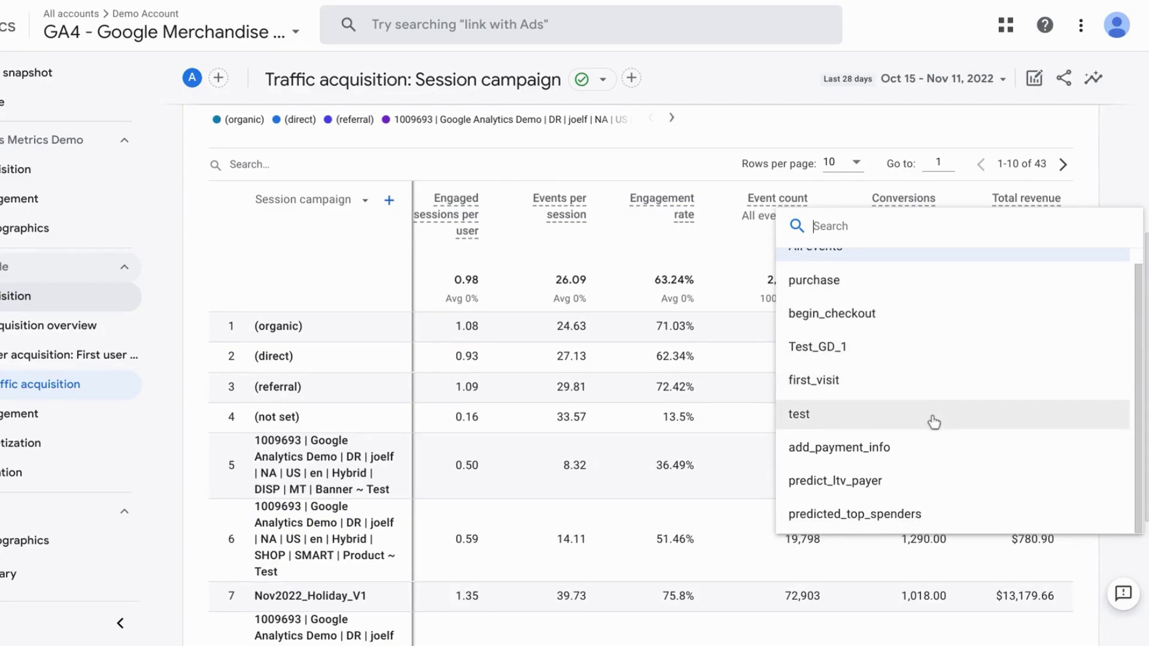
left_click(850, 124)
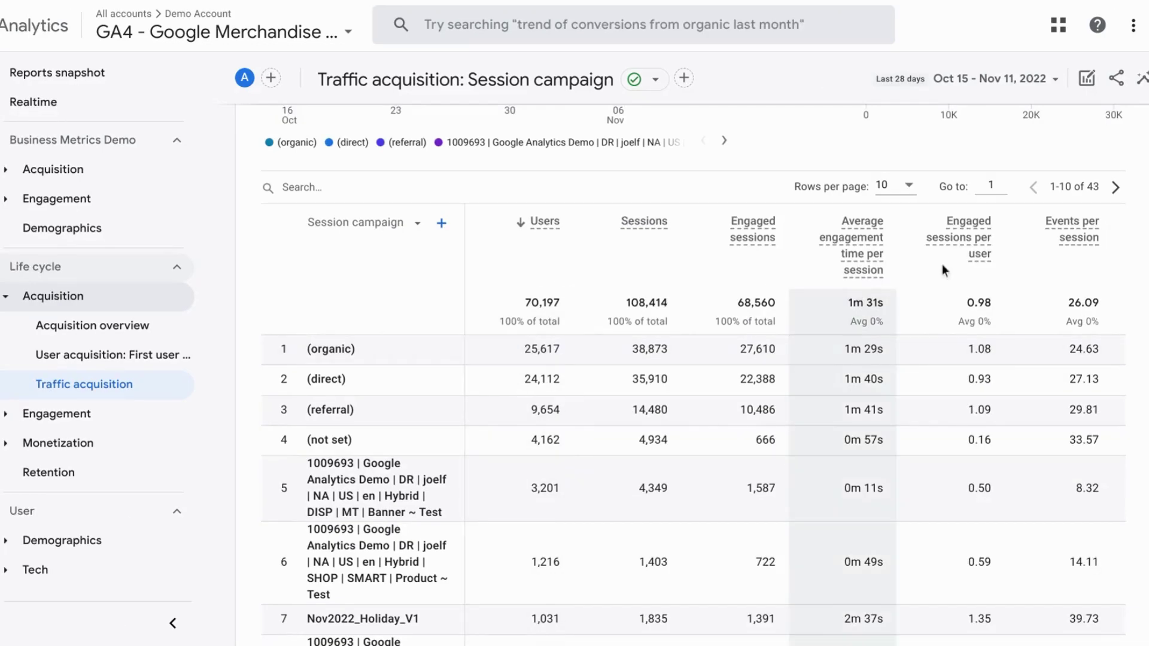
Check the date range choices available for the Traffic acquisition report.
left_click(965, 85)
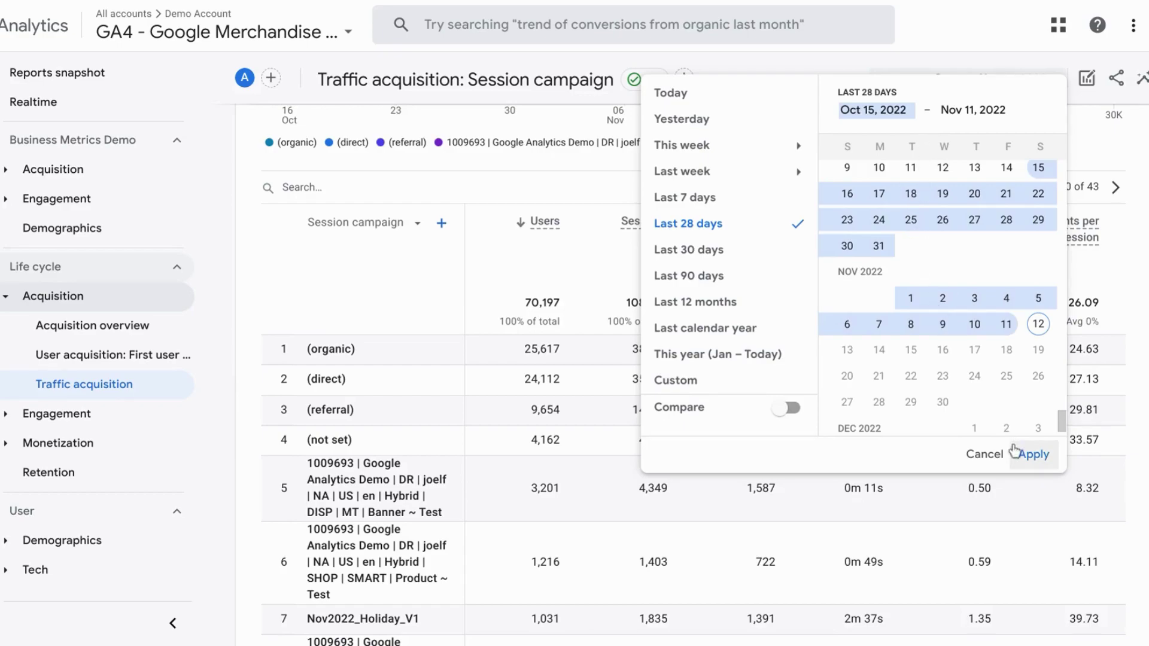
left_click(985, 455)
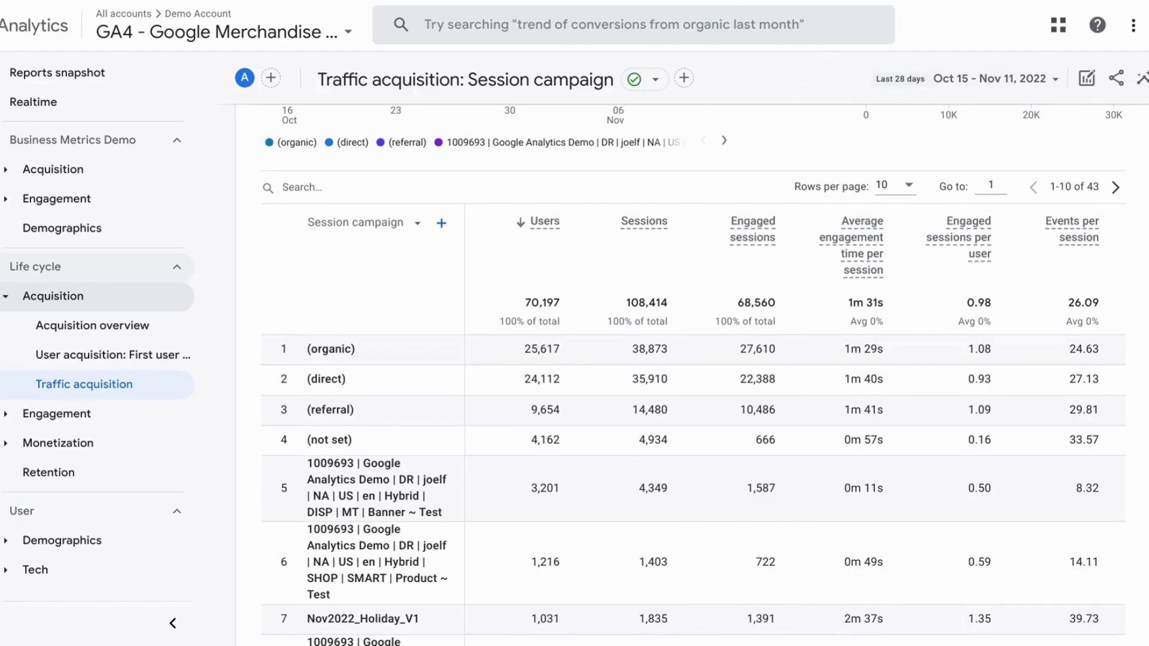
Switch to the Google Sheets campaign workbook, review its Campaign Results sheet, and return to the GA4 Traffic acquisition report.
left_click(749, 1)
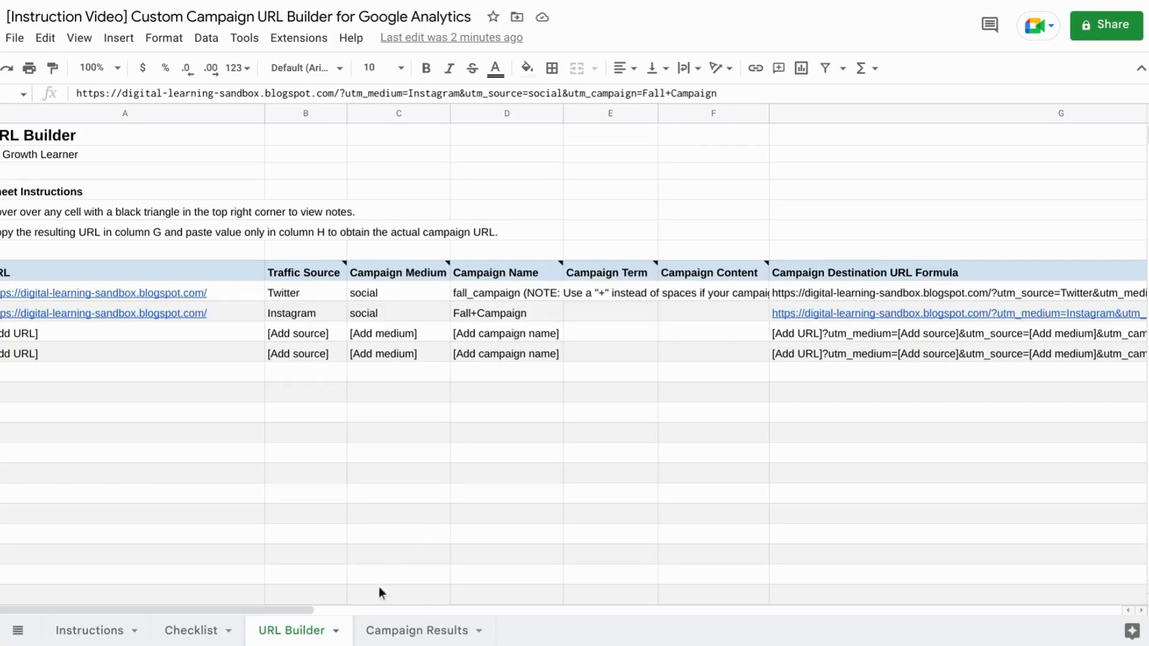
left_click(398, 634)
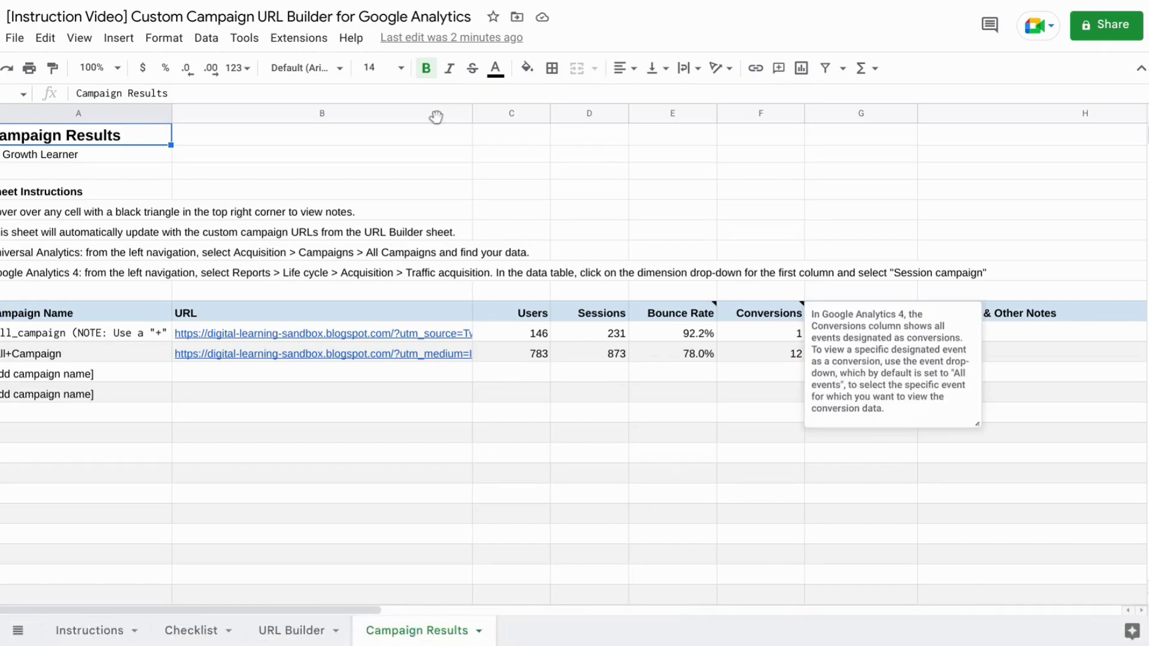
left_click(455, 1)
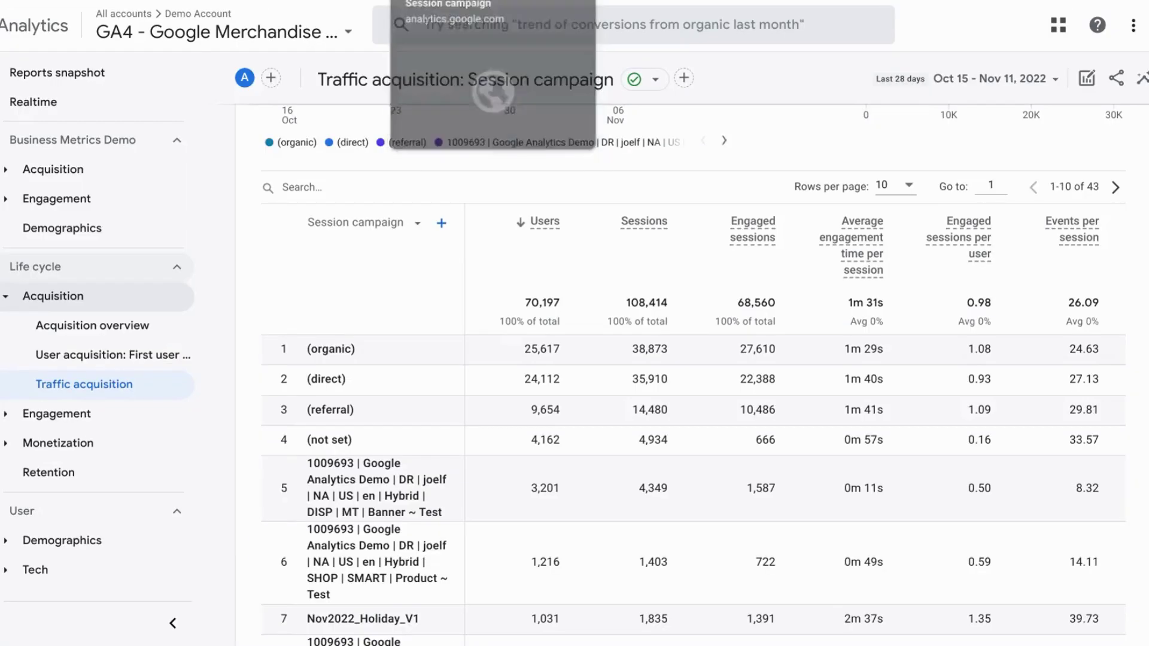